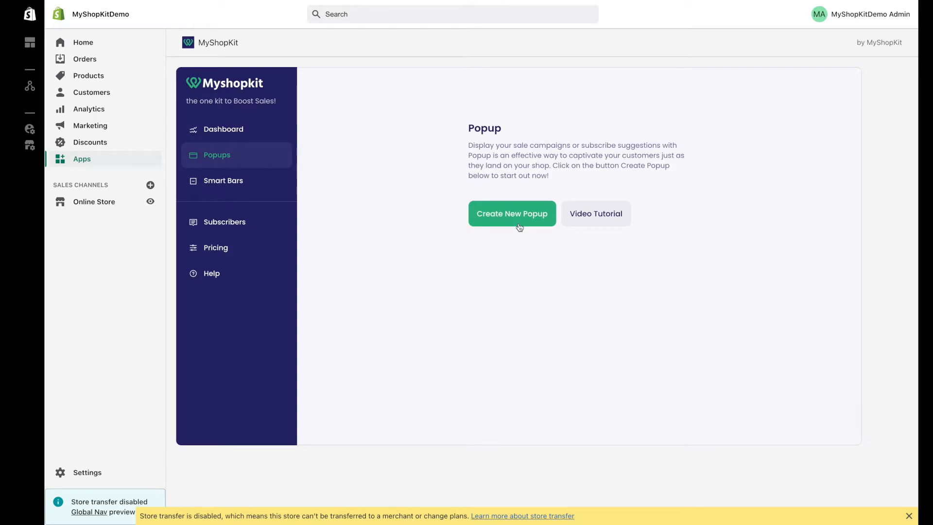
Step: Create a new popup named 'Popup Nam'
{"action": "left_click", "coordinate": [520, 225]}
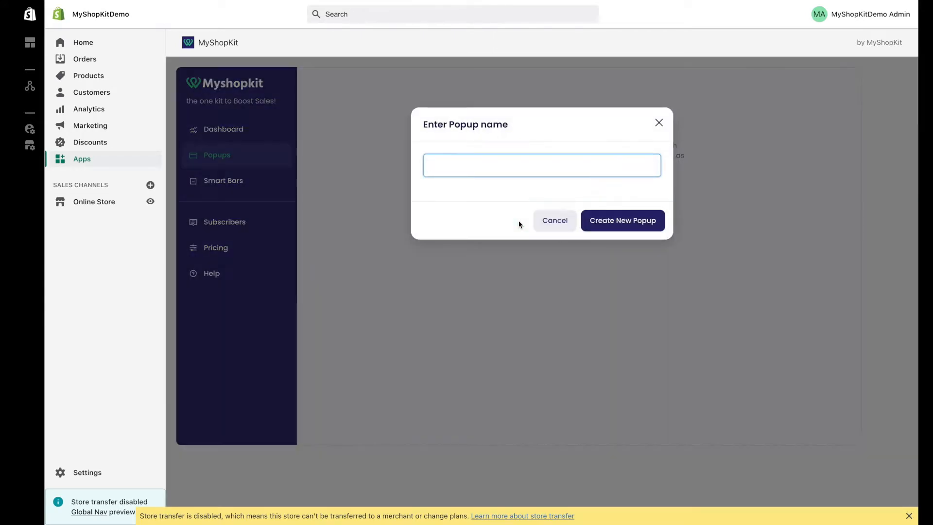
{"action": "type", "text": "Popup Name"}
{"action": "left_click", "coordinate": [626, 225]}
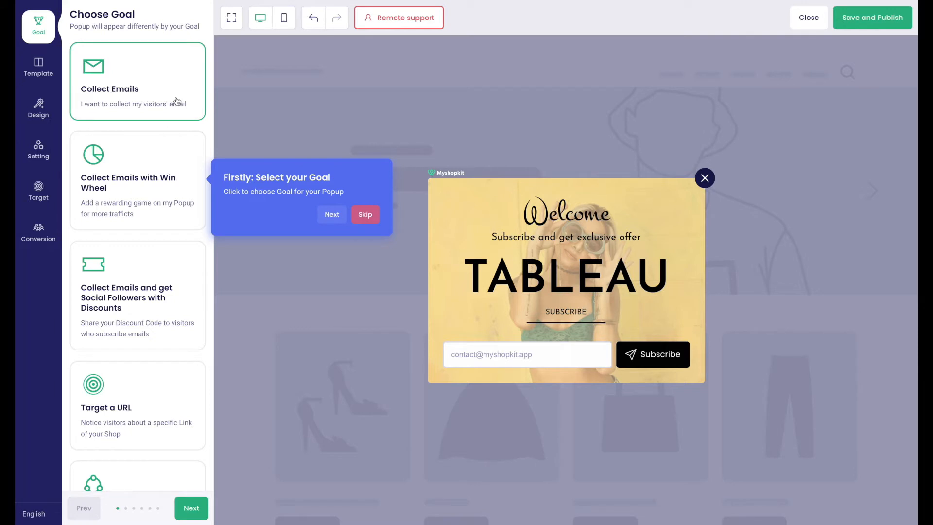
Step: Advance the guided tour past the Collect Emails goal to the 20-template list
{"action": "left_click", "coordinate": [332, 217]}
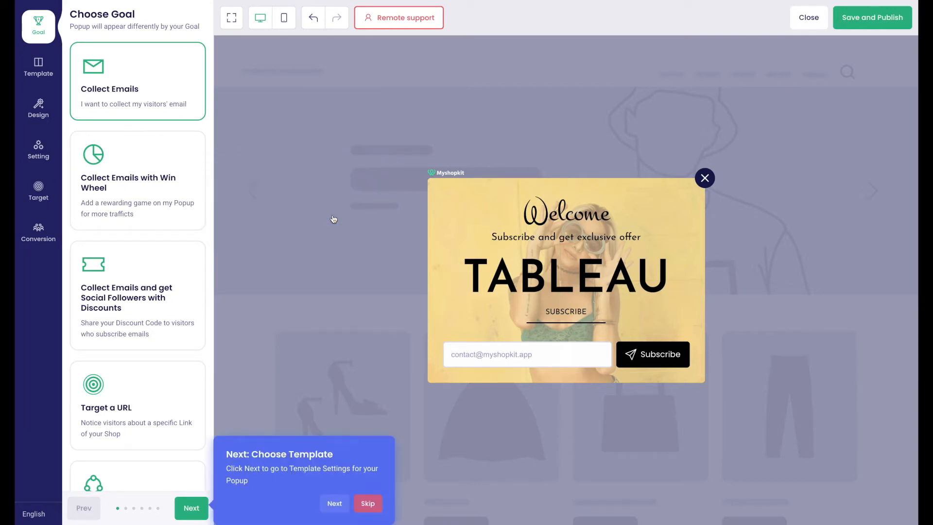
{"action": "left_click", "coordinate": [332, 510]}
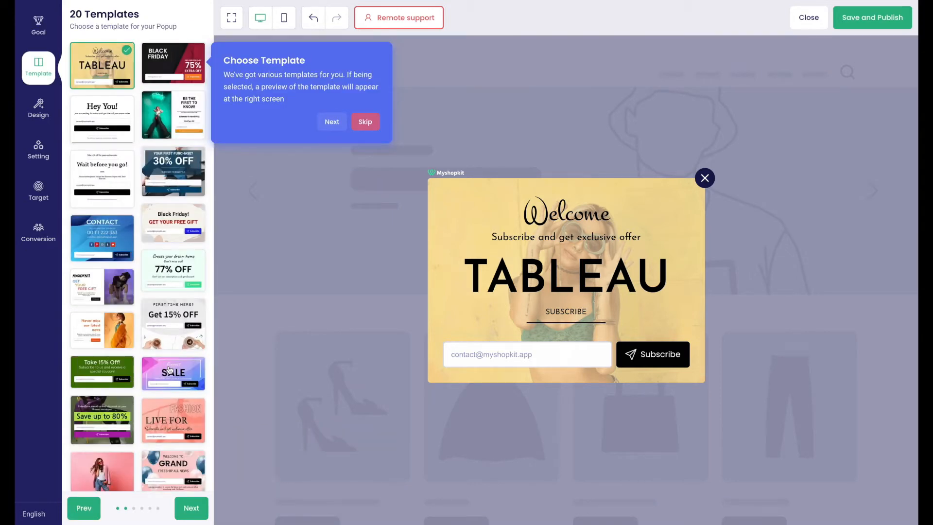
Step: Apply the BE THE FIRST TO KNOW! template and open its Design elements, starting with Title
{"action": "left_click", "coordinate": [182, 132]}
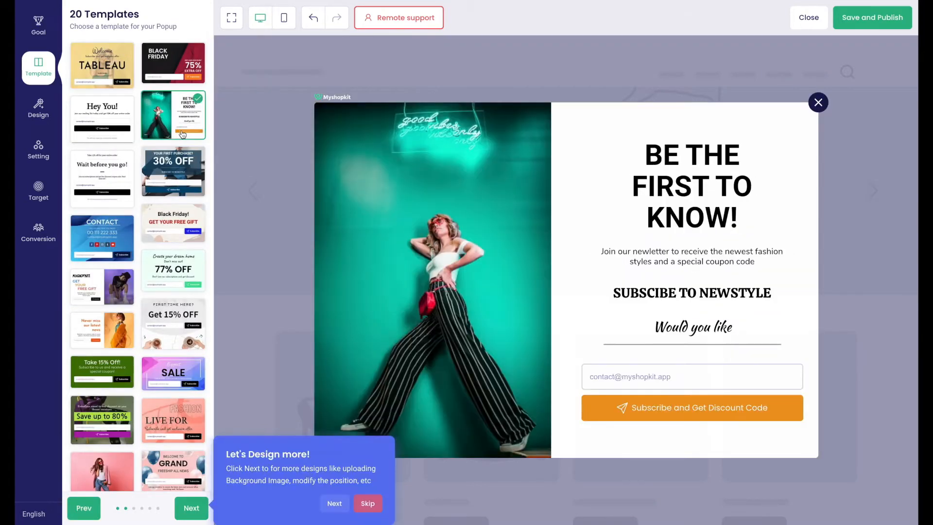
{"action": "left_click", "coordinate": [335, 503]}
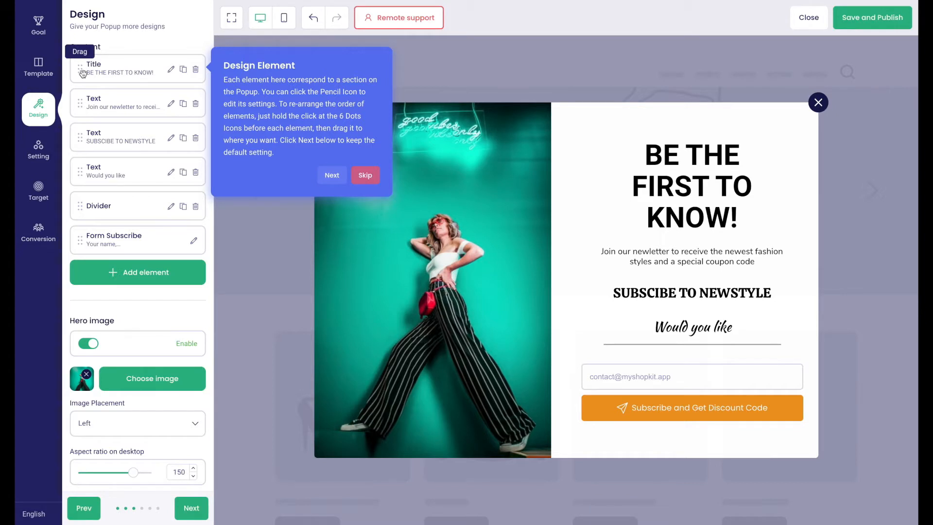
{"action": "mouse_move", "coordinate": [81, 72]}
{"action": "left_mouse_down"}
{"action": "mouse_move", "coordinate": [83, 111]}
{"action": "mouse_move", "coordinate": [81, 72]}
{"action": "left_mouse_up"}
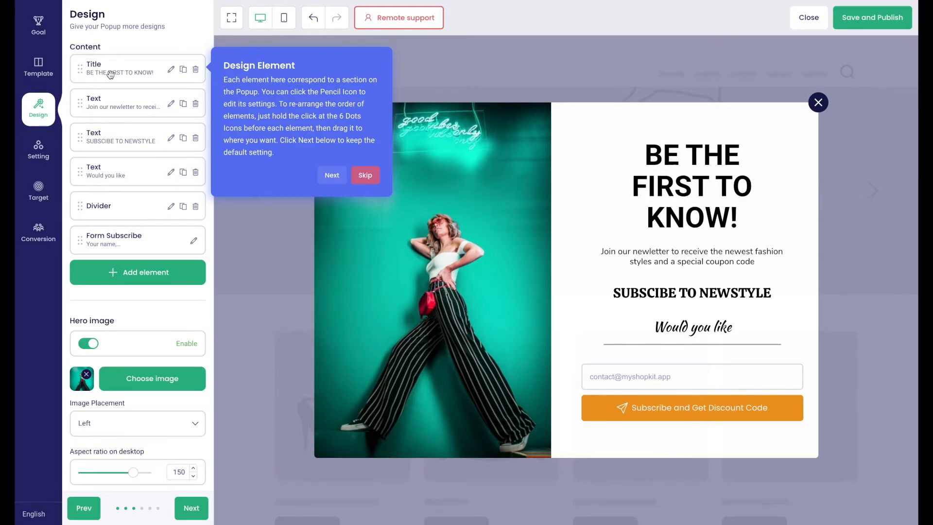
Step: Try Oswald as the title font, then revert it to Roboto
{"action": "left_click", "coordinate": [170, 71]}
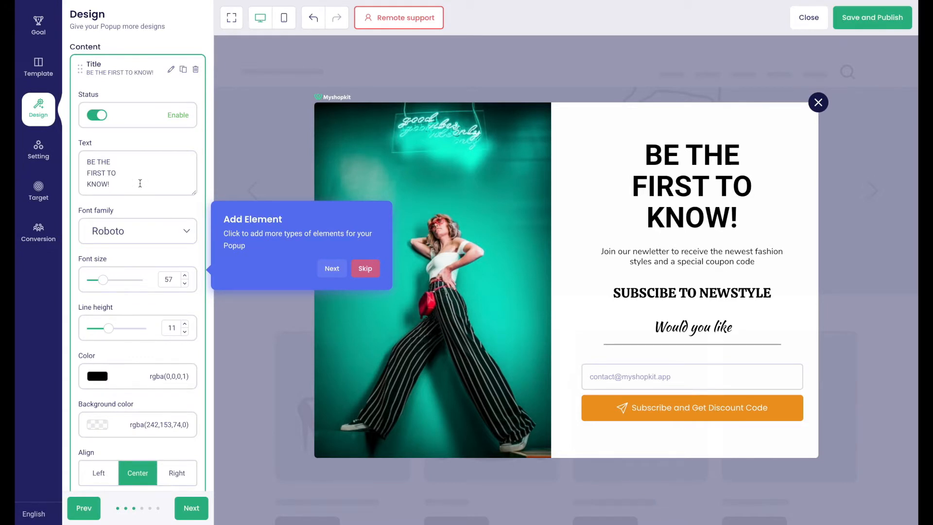
{"action": "left_click", "coordinate": [135, 233]}
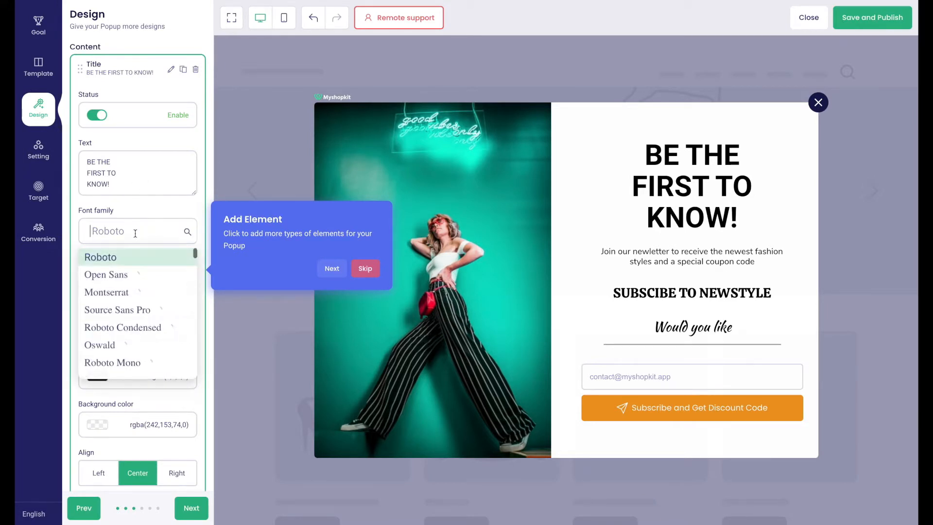
{"action": "scroll", "coordinate": [132, 286], "scroll_direction": "down", "scroll_amount": 2}
{"action": "scroll", "coordinate": [132, 287], "scroll_direction": "down", "scroll_amount": 1}
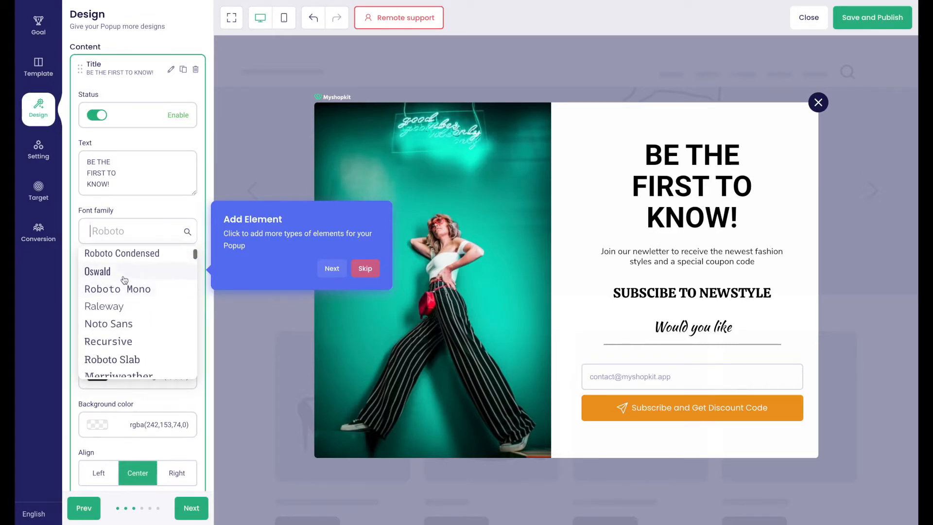
{"action": "left_click", "coordinate": [124, 280]}
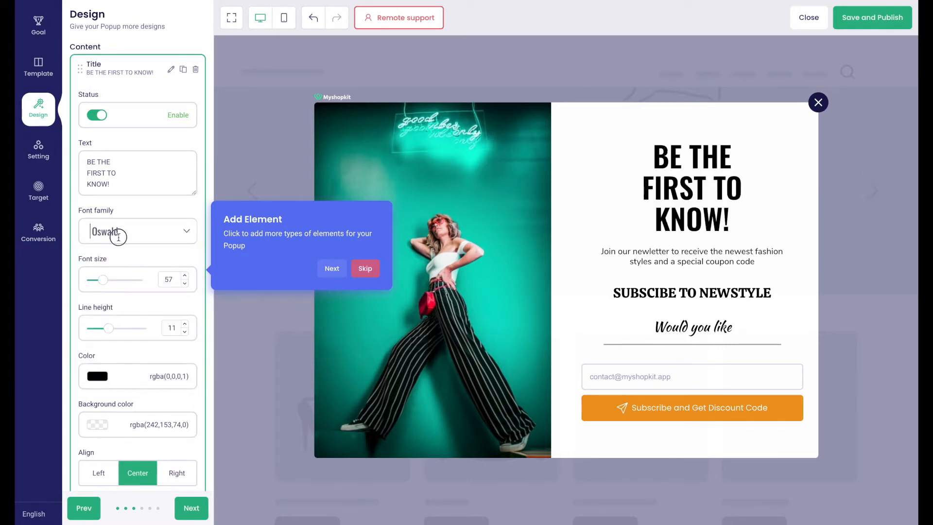
{"action": "left_click", "coordinate": [119, 236]}
{"action": "scroll", "coordinate": [118, 267], "scroll_direction": "up", "scroll_amount": 3}
{"action": "left_click", "coordinate": [118, 254]}
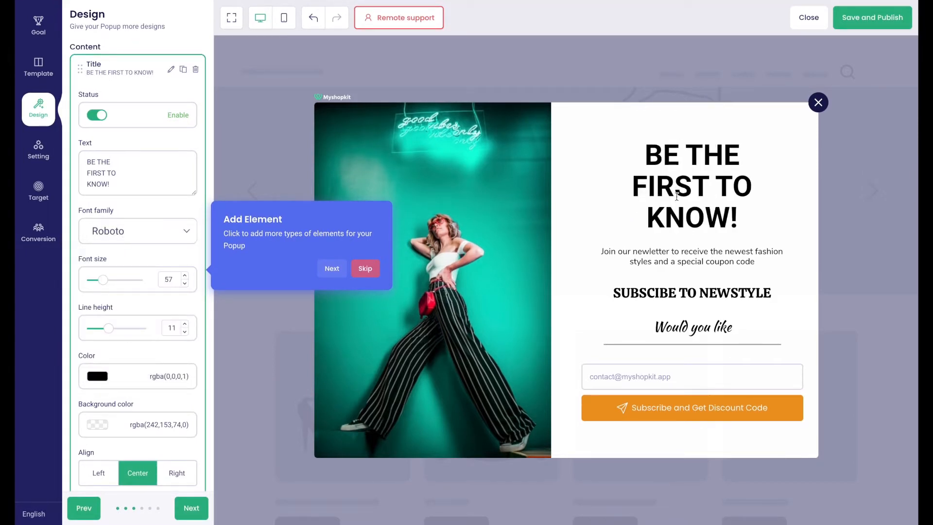
Step: Set the title's font size to 55 and line height to 10
{"action": "left_click_drag", "start_coordinate": [103, 281], "coordinate": [105, 282]}
{"action": "scroll", "coordinate": [115, 325], "scroll_direction": "down", "scroll_amount": 1}
{"action": "left_click_drag", "start_coordinate": [109, 316], "coordinate": [109, 319]}
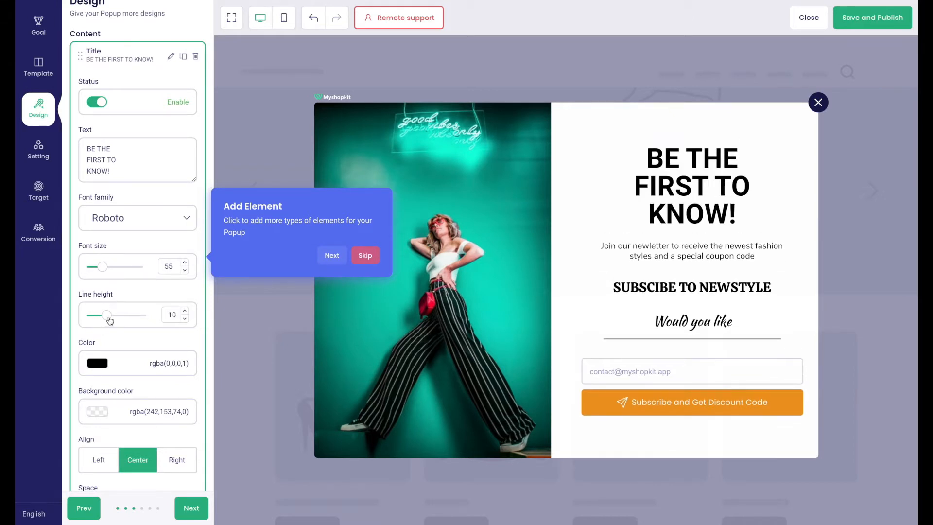
{"action": "scroll", "coordinate": [109, 325], "scroll_direction": "down", "scroll_amount": 3}
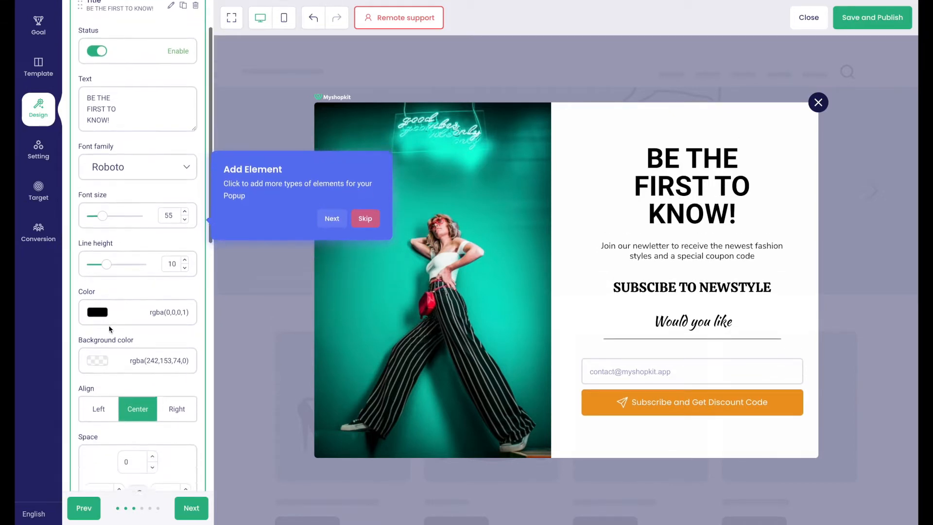
{"action": "left_click", "coordinate": [98, 289]}
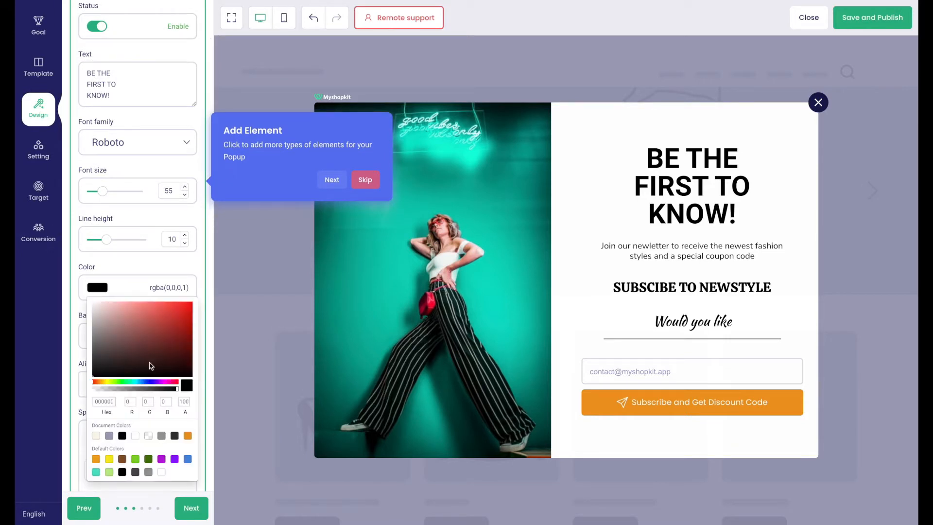
{"action": "left_click", "coordinate": [169, 325]}
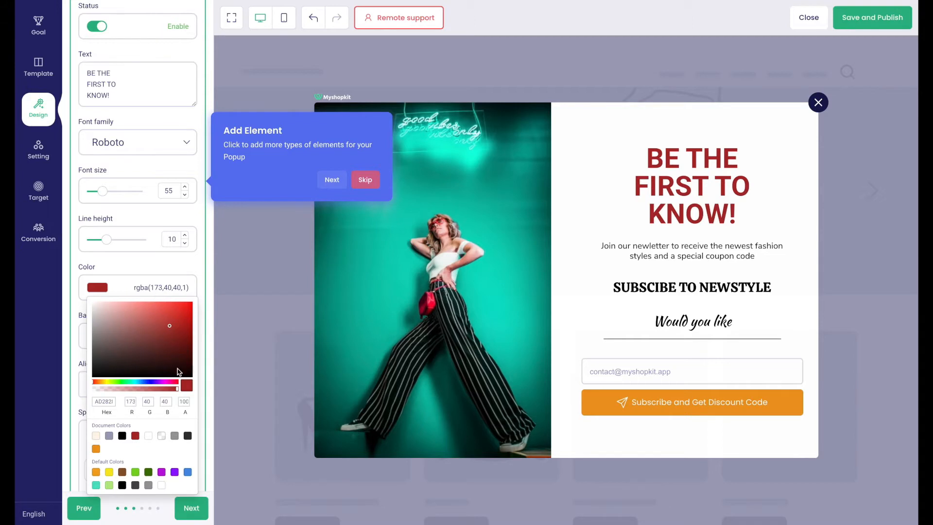
{"action": "left_click", "coordinate": [123, 436]}
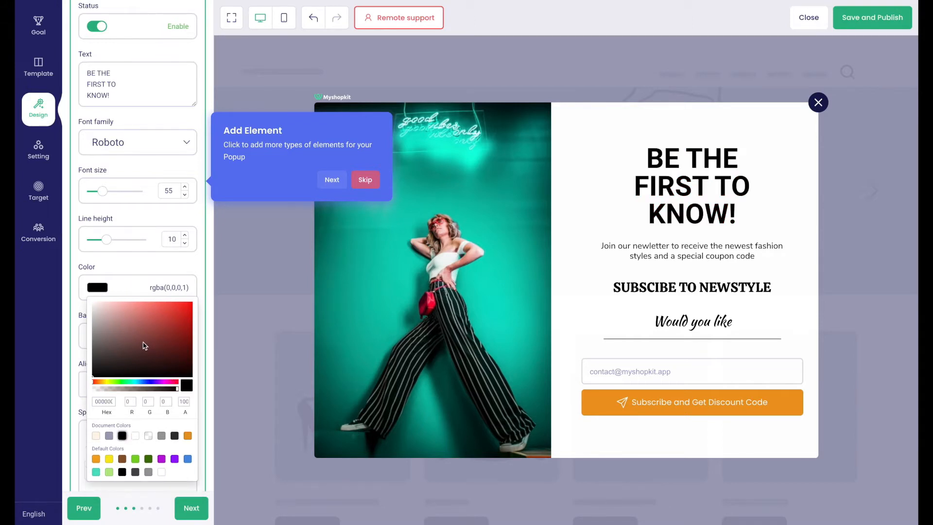
{"action": "left_click", "coordinate": [150, 262]}
{"action": "scroll", "coordinate": [136, 340], "scroll_direction": "down", "scroll_amount": 3}
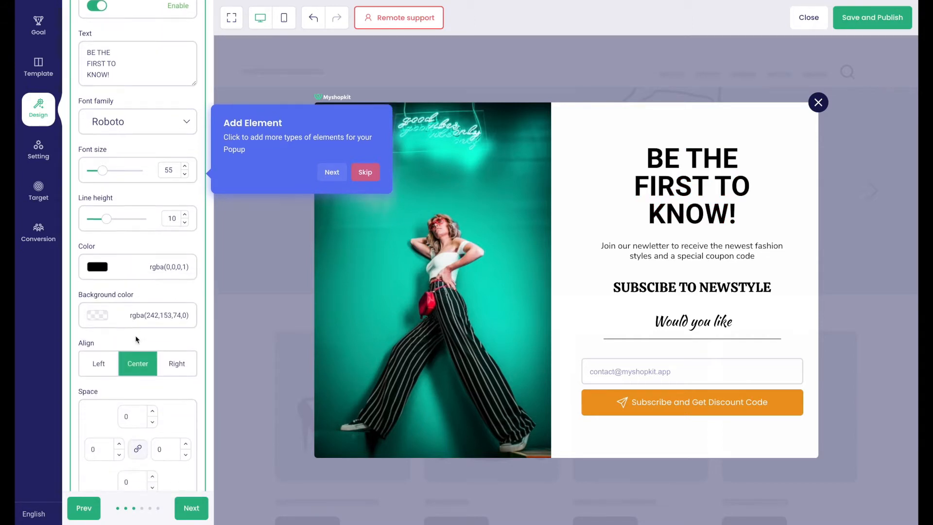
{"action": "scroll", "coordinate": [138, 340], "scroll_direction": "down", "scroll_amount": 1}
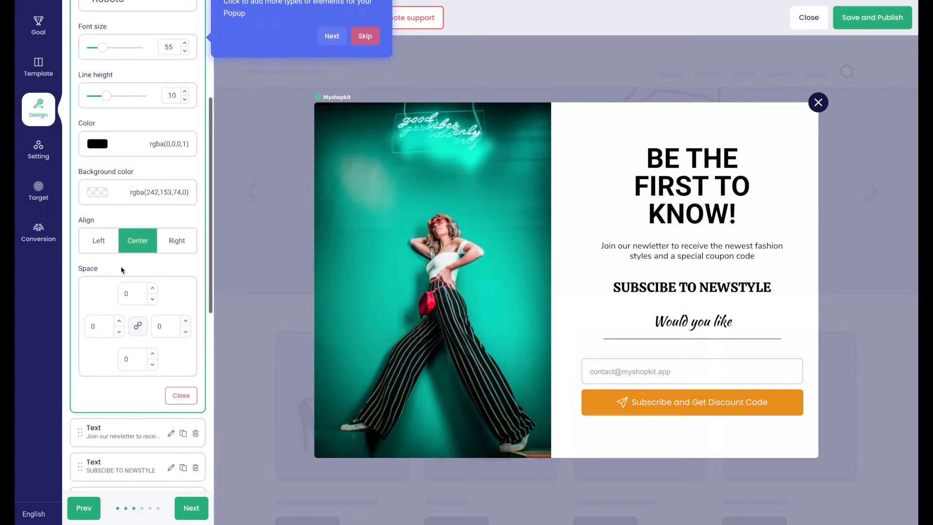
{"action": "left_click", "coordinate": [101, 249]}
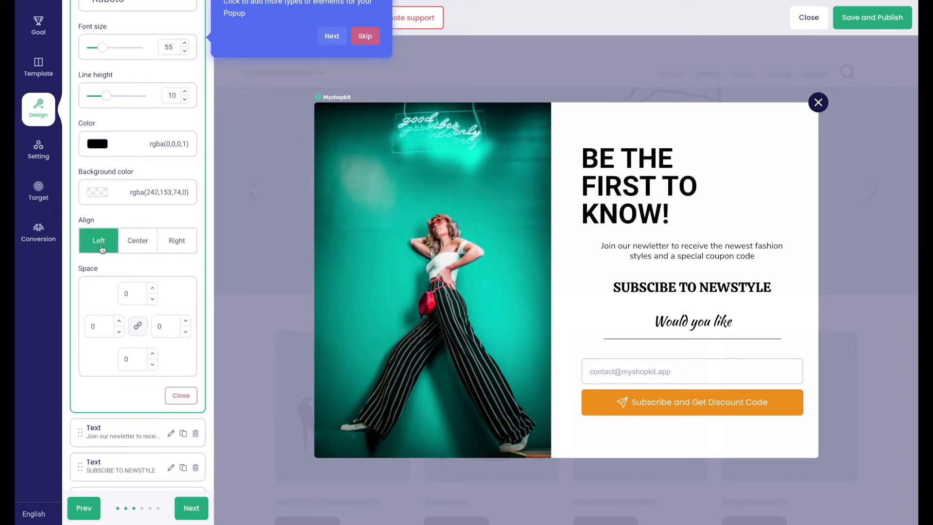
{"action": "left_click", "coordinate": [169, 250]}
{"action": "left_click", "coordinate": [140, 248]}
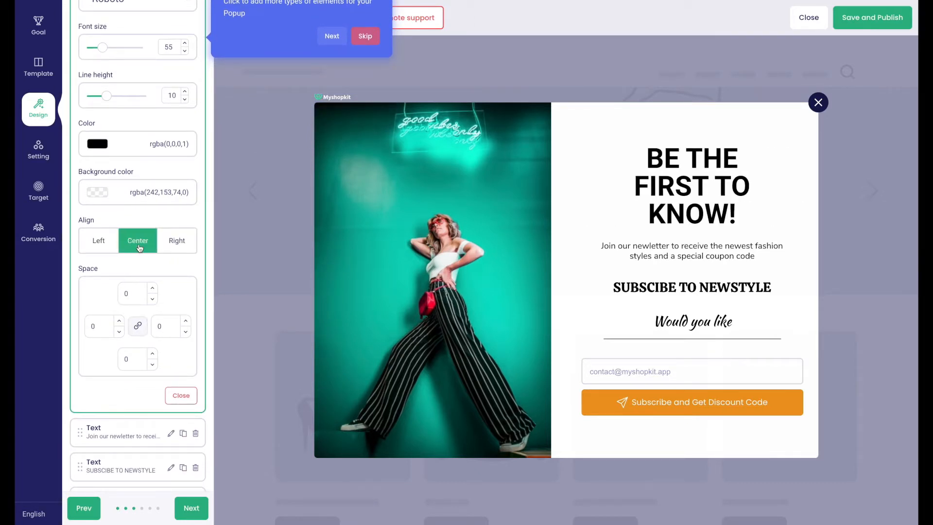
{"action": "left_click", "coordinate": [138, 295]}
{"action": "left_click", "coordinate": [126, 359]}
{"action": "type", "text": "10"}
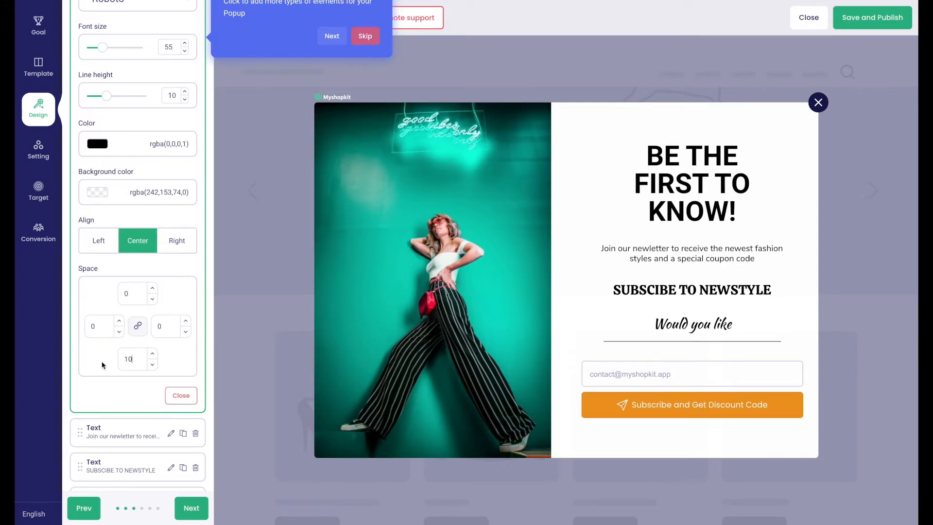
{"action": "left_click", "coordinate": [122, 294]}
{"action": "type", "text": "20"}
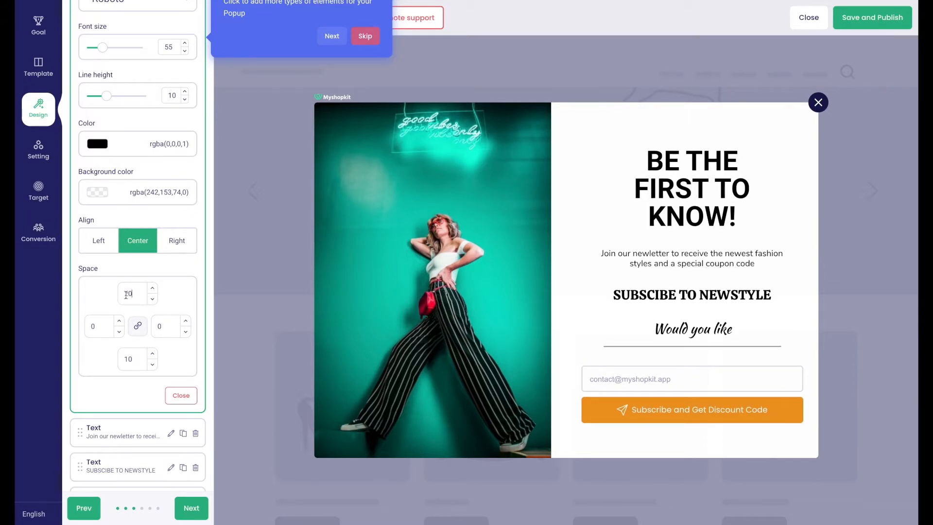
{"action": "left_click", "coordinate": [138, 326]}
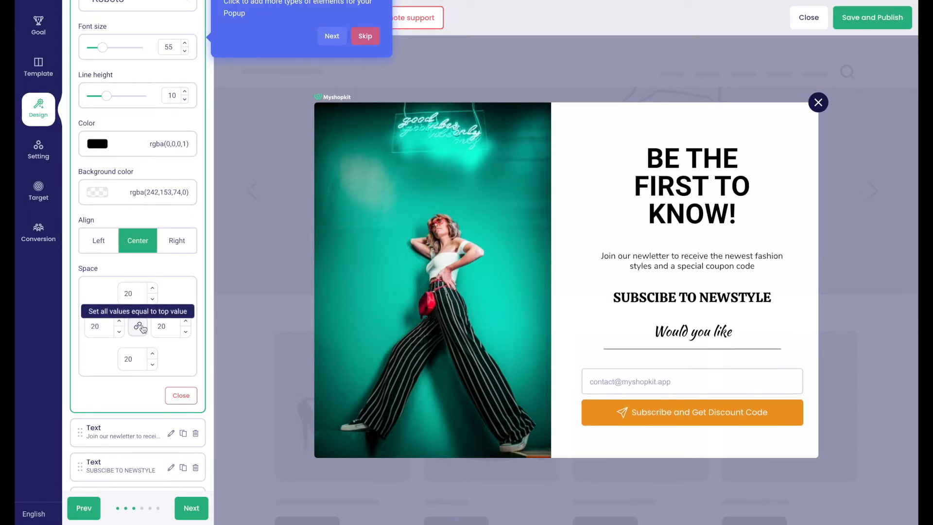
{"action": "double_click", "coordinate": [119, 291]}
{"action": "type", "text": "0"}
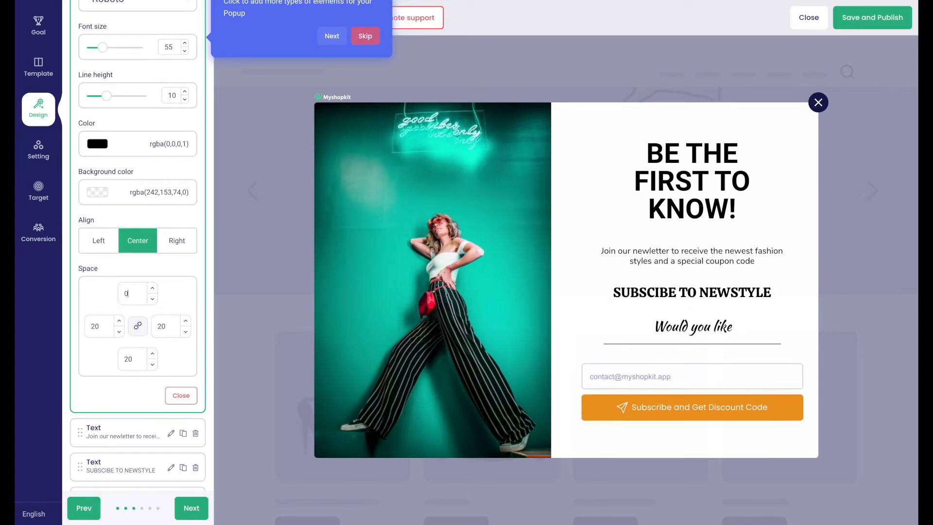
{"action": "double_click", "coordinate": [119, 358]}
{"action": "type", "text": "0"}
{"action": "left_click_drag", "start_coordinate": [171, 329], "coordinate": [74, 326]}
{"action": "type", "text": "00"}
{"action": "scroll", "coordinate": [96, 345], "scroll_direction": "up", "scroll_amount": 5}
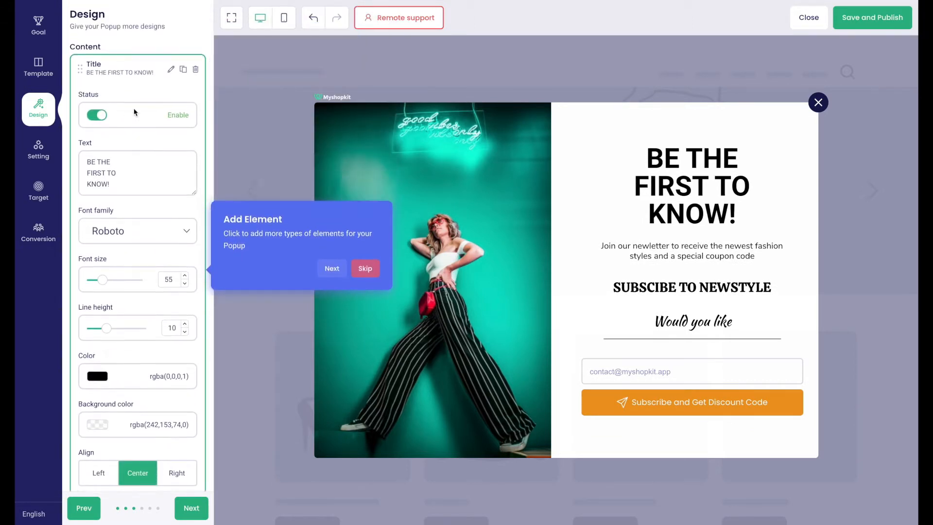
Step: Close the Title settings and append a Badge element after Form Subscribe
{"action": "left_click", "coordinate": [170, 69]}
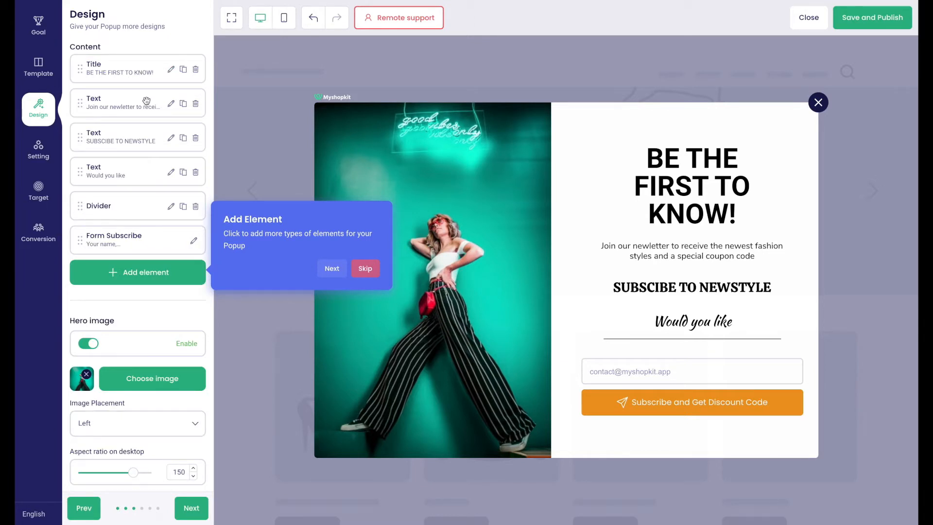
{"action": "left_click", "coordinate": [165, 273]}
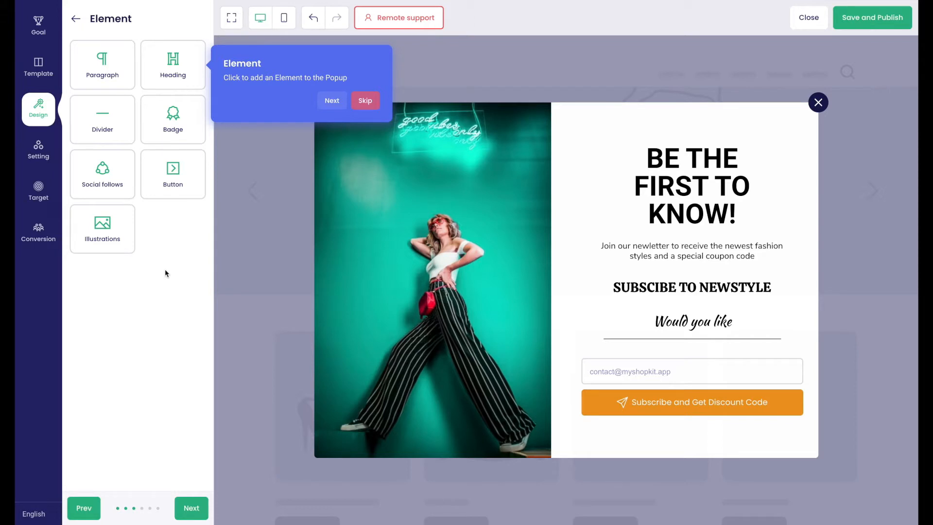
{"action": "left_click", "coordinate": [176, 130]}
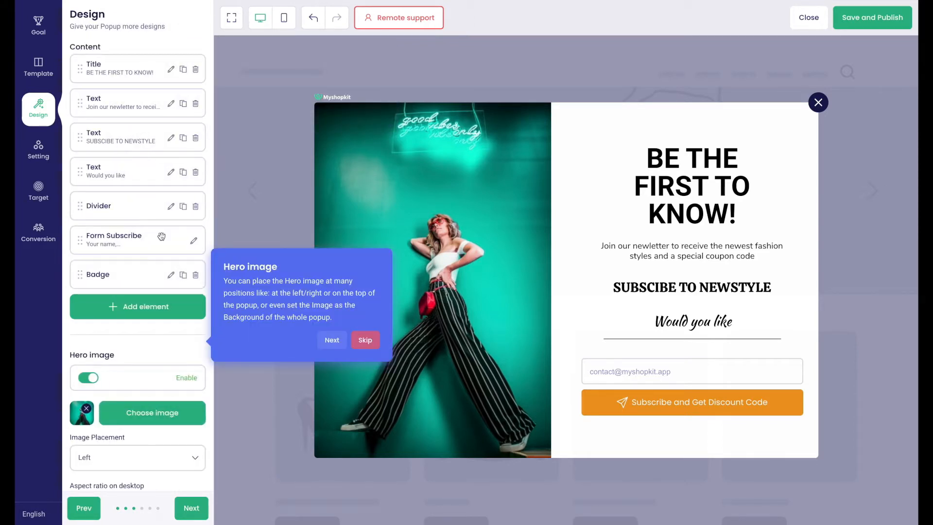
Step: Switch the badge to BEST DISCOUNT, centre-align it with top spacing 30
{"action": "left_click", "coordinate": [170, 275]}
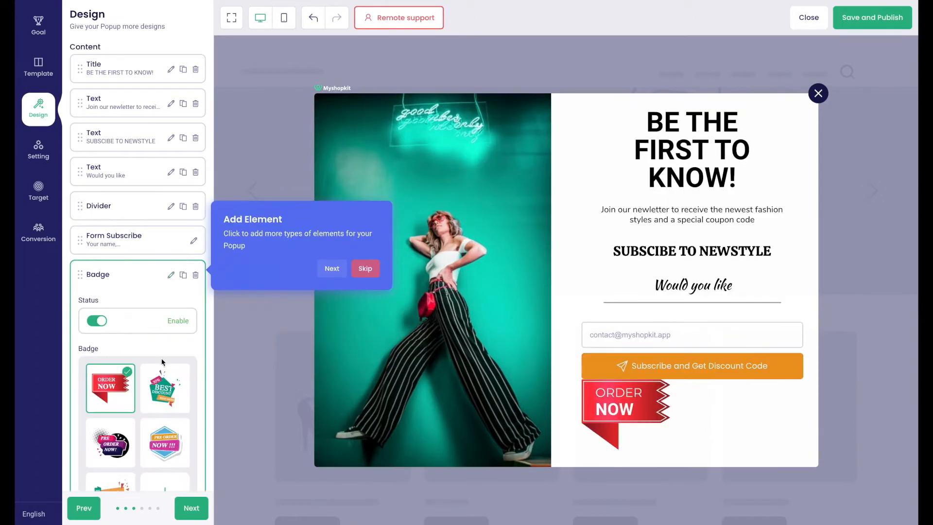
{"action": "scroll", "coordinate": [167, 360], "scroll_direction": "down", "scroll_amount": 1}
{"action": "left_click", "coordinate": [167, 360]}
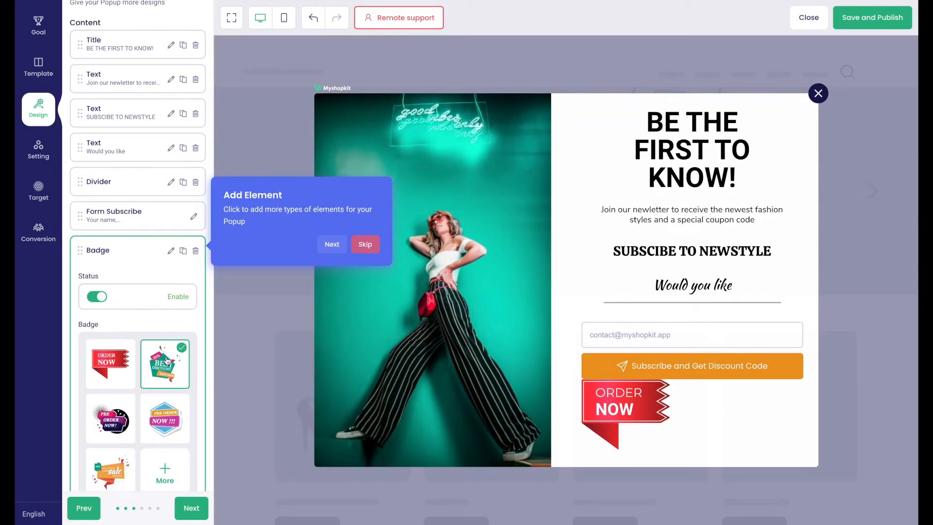
{"action": "scroll", "coordinate": [160, 350], "scroll_direction": "down", "scroll_amount": 5}
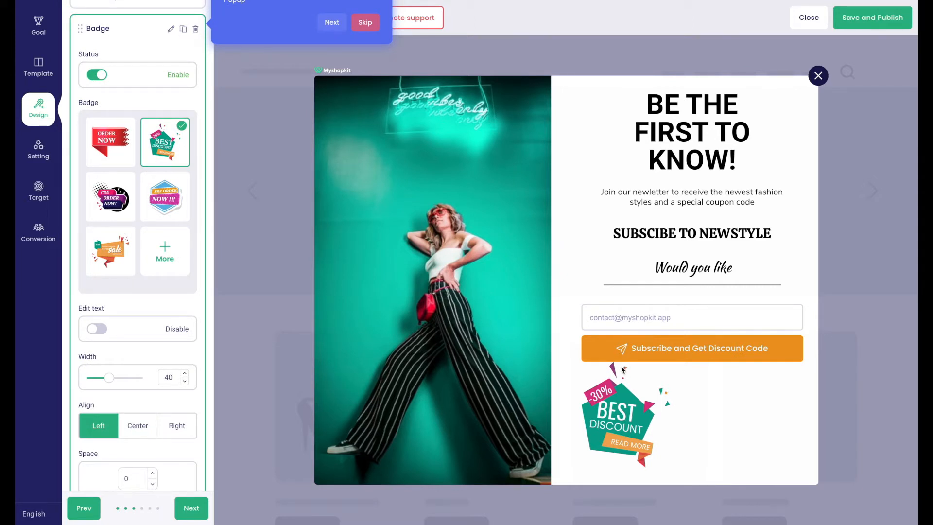
{"action": "scroll", "coordinate": [172, 376], "scroll_direction": "down", "scroll_amount": 4}
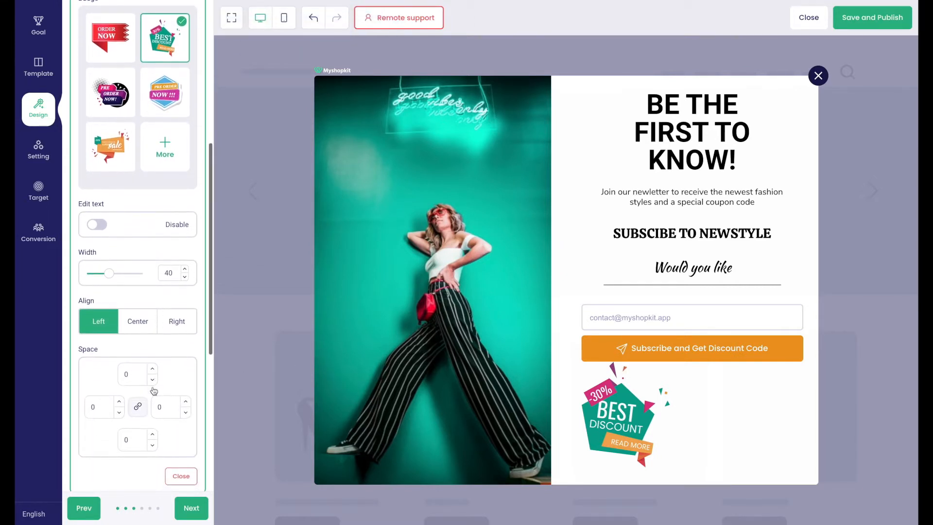
{"action": "double_click", "coordinate": [127, 376]}
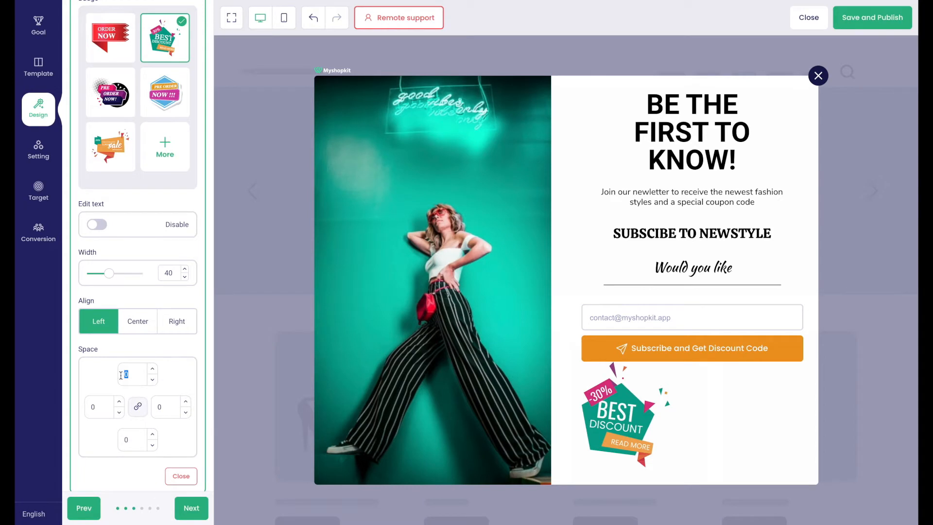
{"action": "type", "text": "30"}
{"action": "left_click", "coordinate": [130, 332]}
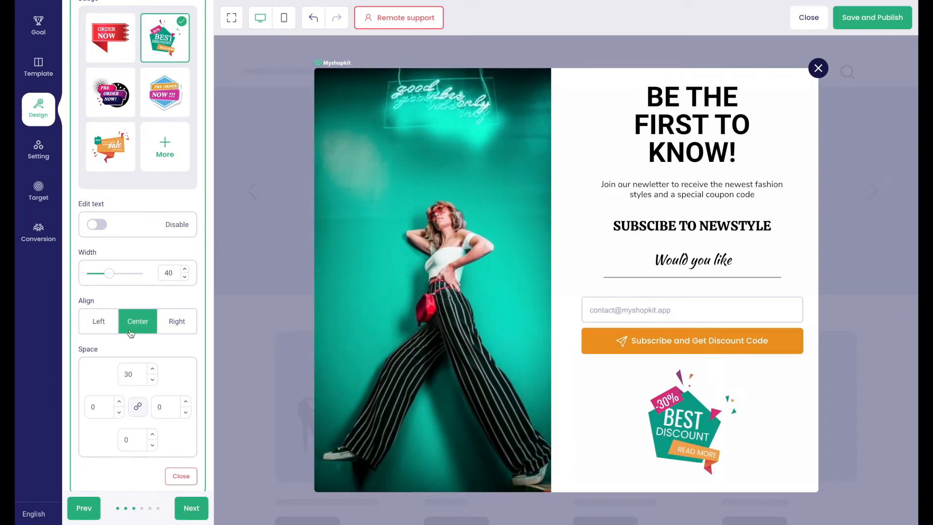
{"action": "left_click", "coordinate": [180, 475]}
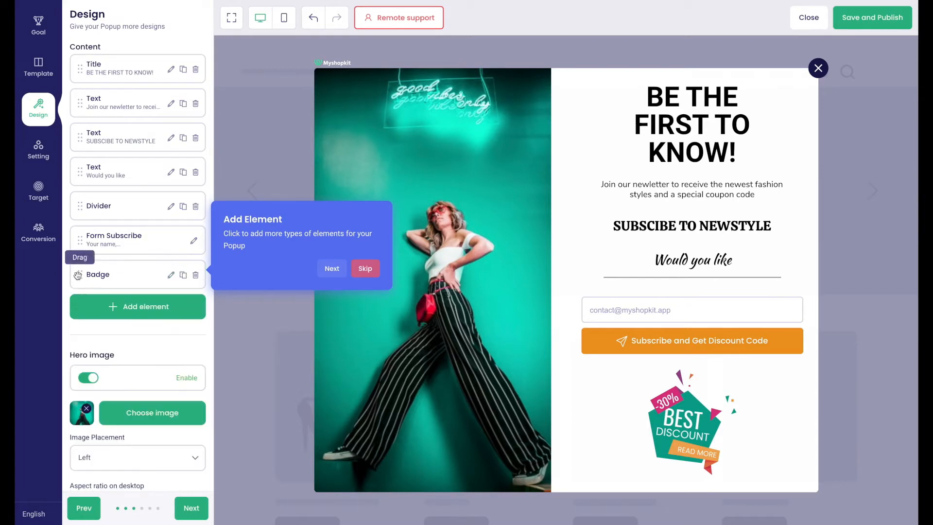
Step: Drag the Badge element to the top of the content, above the title
{"action": "left_click_drag", "start_coordinate": [80, 275], "coordinate": [80, 67]}
{"action": "scroll", "coordinate": [129, 91], "scroll_direction": "down", "scroll_amount": 2}
{"action": "scroll", "coordinate": [128, 88], "scroll_direction": "up", "scroll_amount": 2}
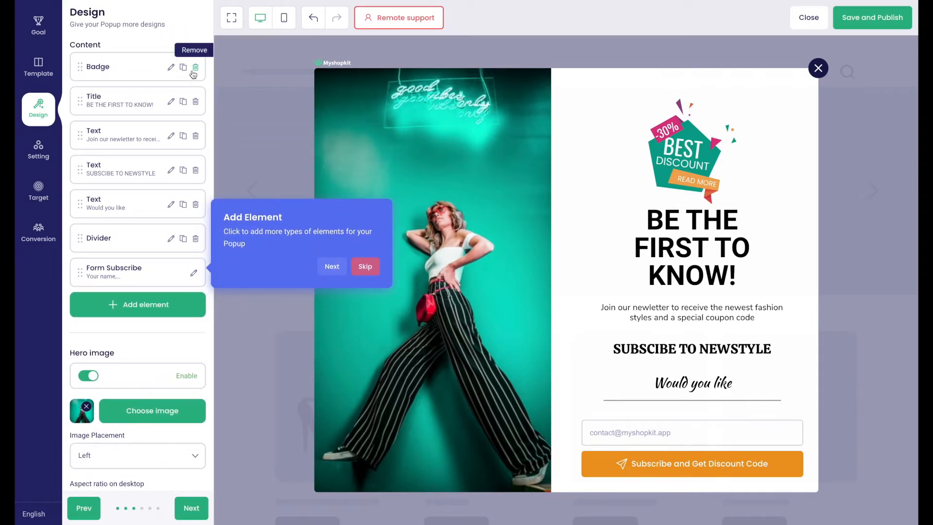
Step: Delete the badge, then try Right and Background hero placements before settling on Left
{"action": "left_click", "coordinate": [195, 68]}
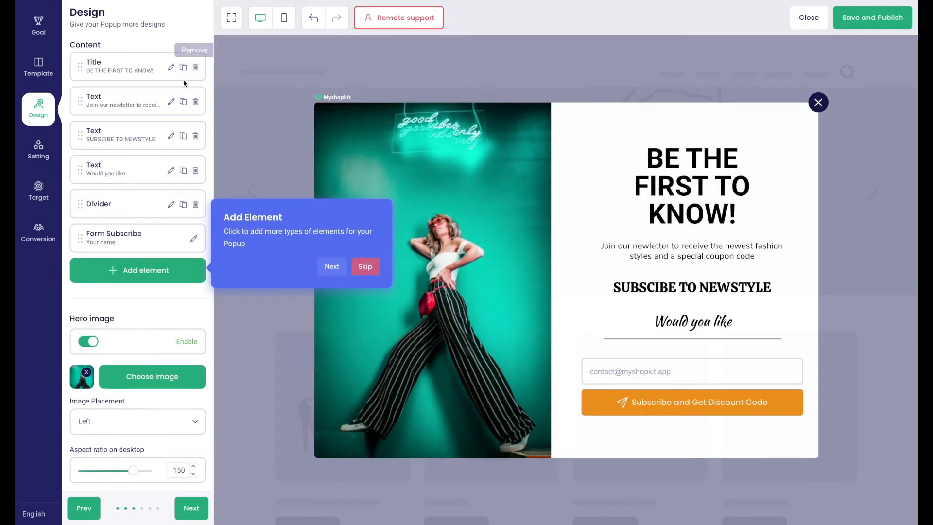
{"action": "scroll", "coordinate": [136, 307], "scroll_direction": "down", "scroll_amount": 3}
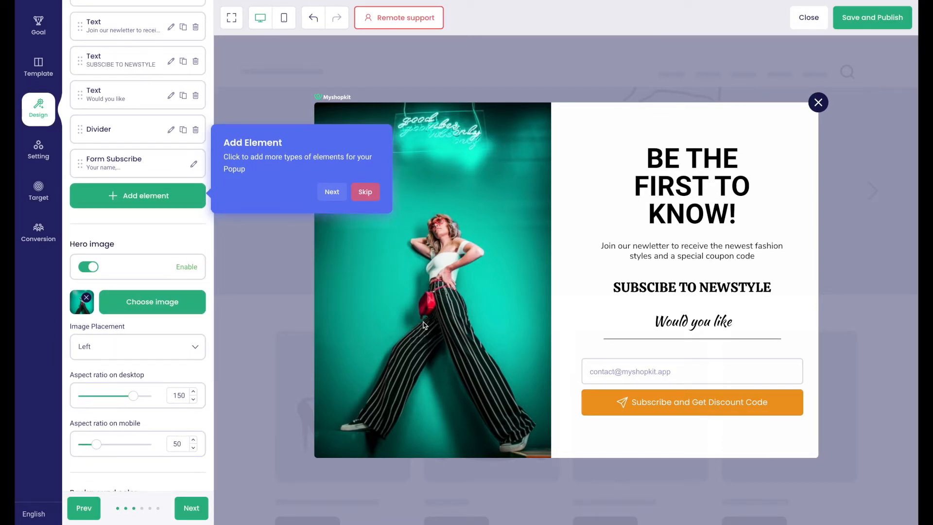
{"action": "left_click", "coordinate": [93, 354]}
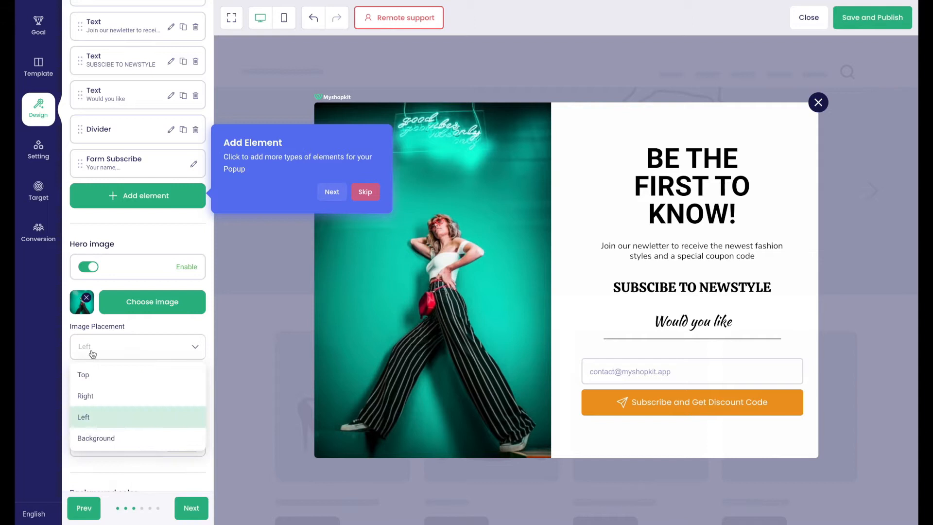
{"action": "left_click", "coordinate": [90, 396]}
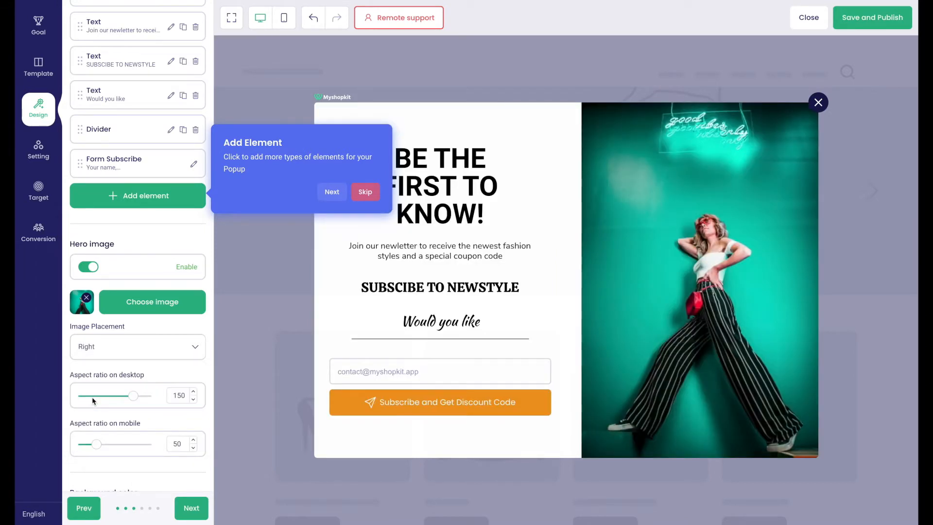
{"action": "left_click", "coordinate": [110, 357]}
{"action": "left_click", "coordinate": [111, 436]}
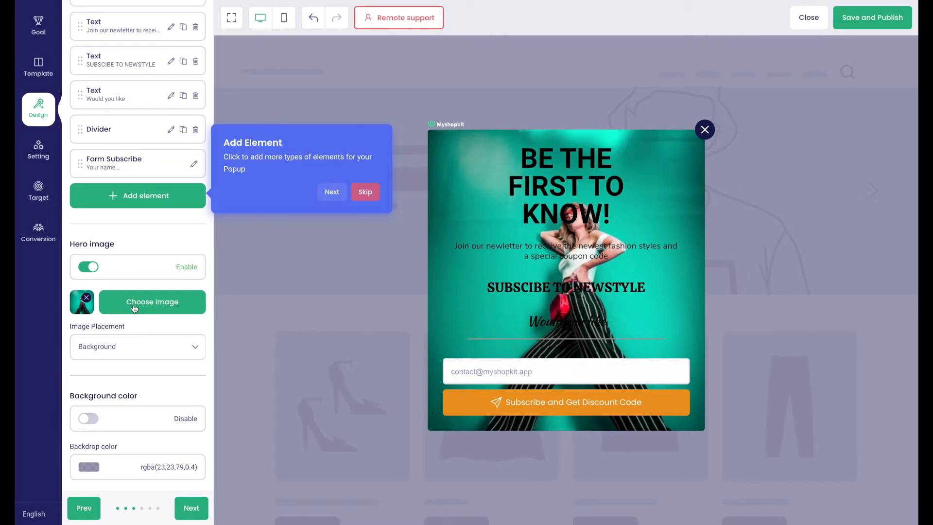
{"action": "left_click", "coordinate": [132, 350]}
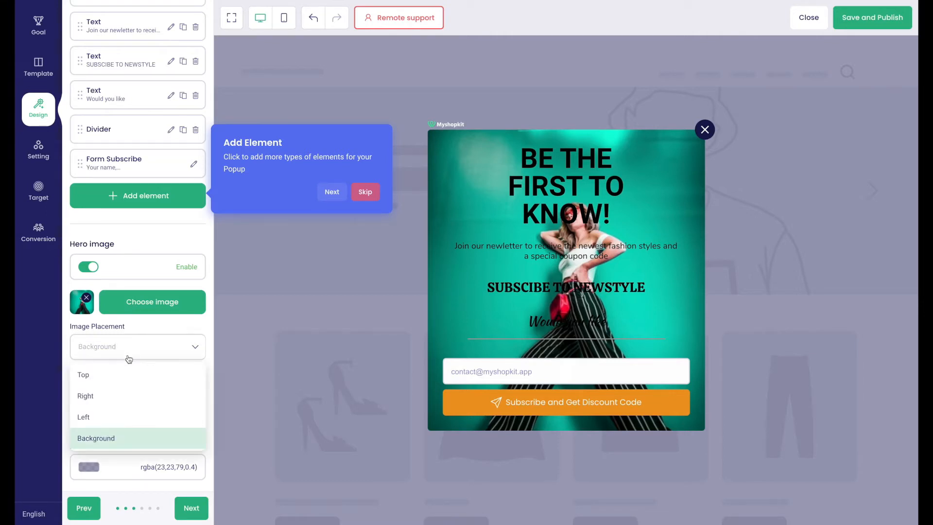
{"action": "left_click", "coordinate": [114, 414]}
Step: Toggle the cream background colour on and back off, leaving no background colour
{"action": "scroll", "coordinate": [115, 415], "scroll_direction": "down", "scroll_amount": 2}
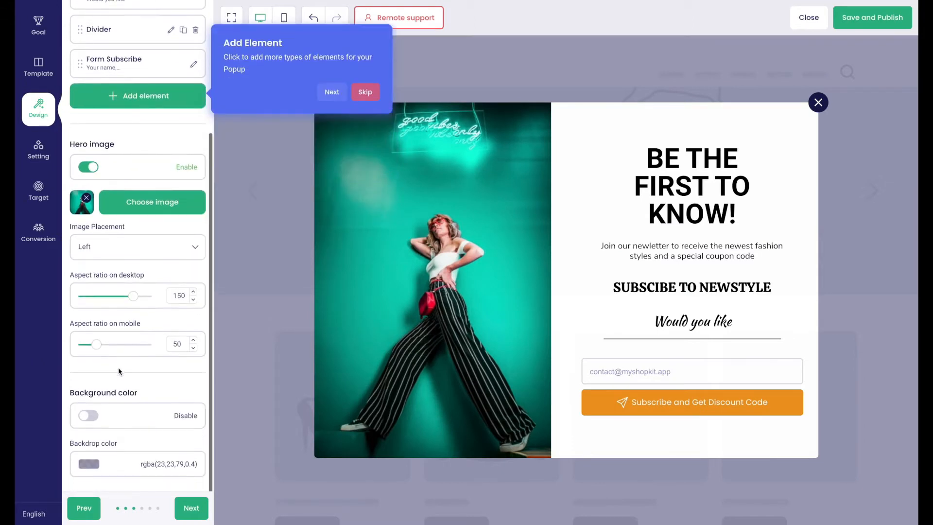
{"action": "left_click", "coordinate": [92, 418]}
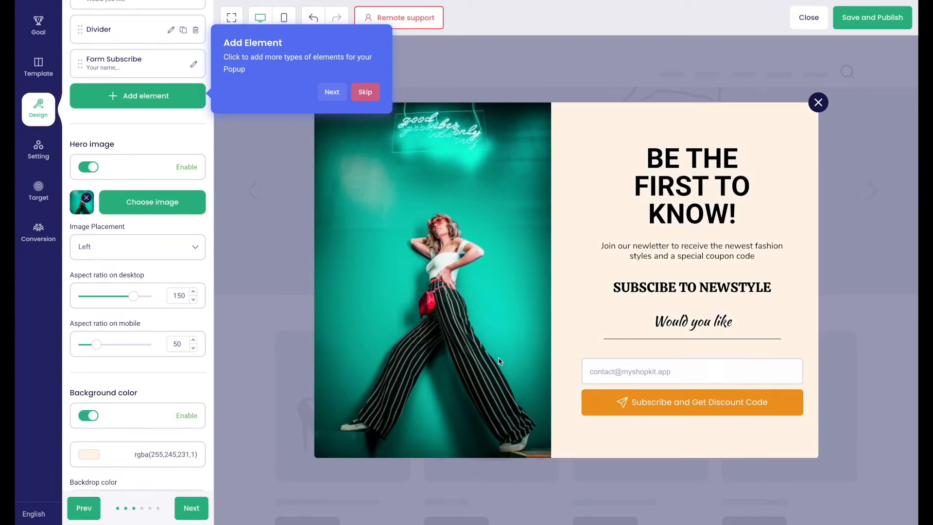
{"action": "left_click", "coordinate": [95, 419]}
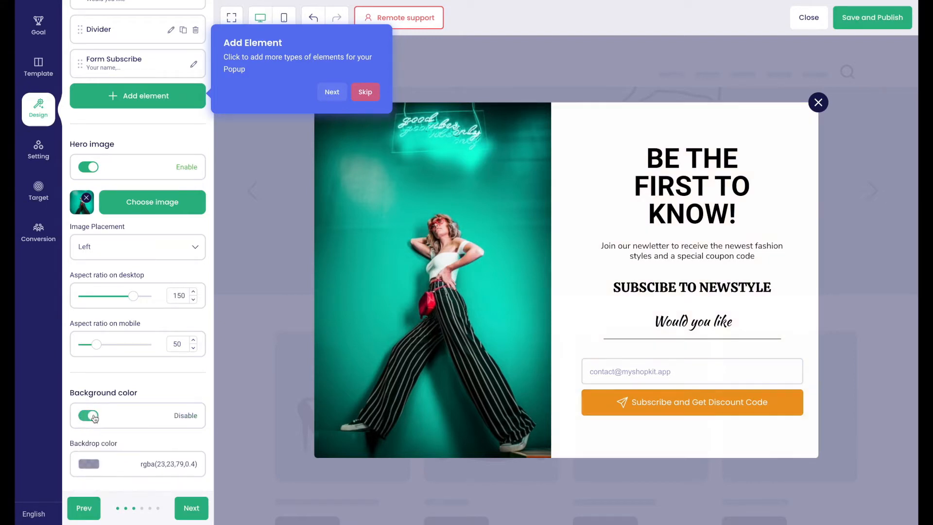
{"action": "left_click", "coordinate": [192, 508]}
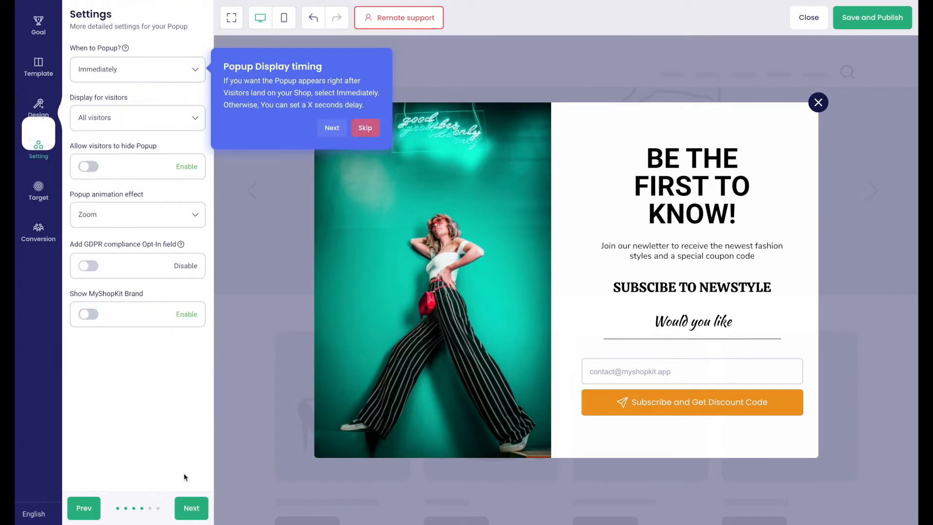
Step: Keep the popup appearing Immediately and shown to All visitors
{"action": "left_click", "coordinate": [99, 70]}
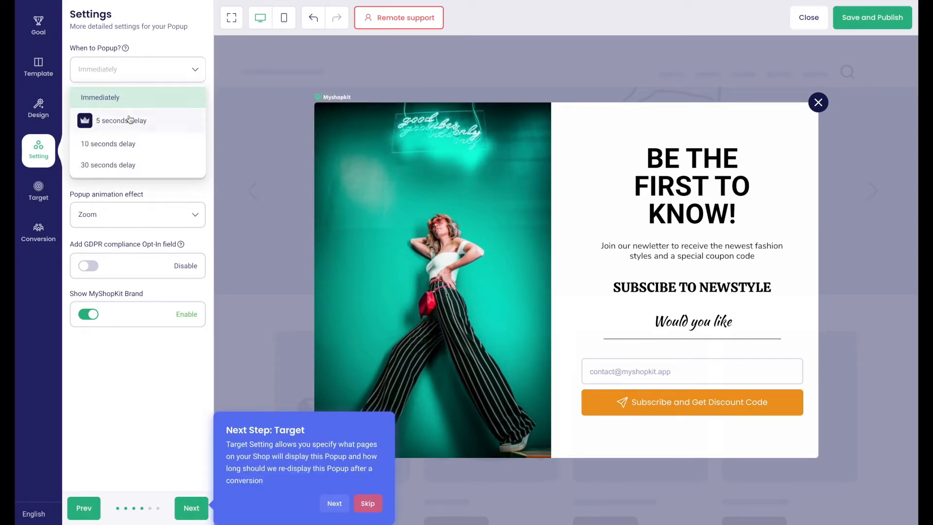
{"action": "left_click", "coordinate": [138, 188]}
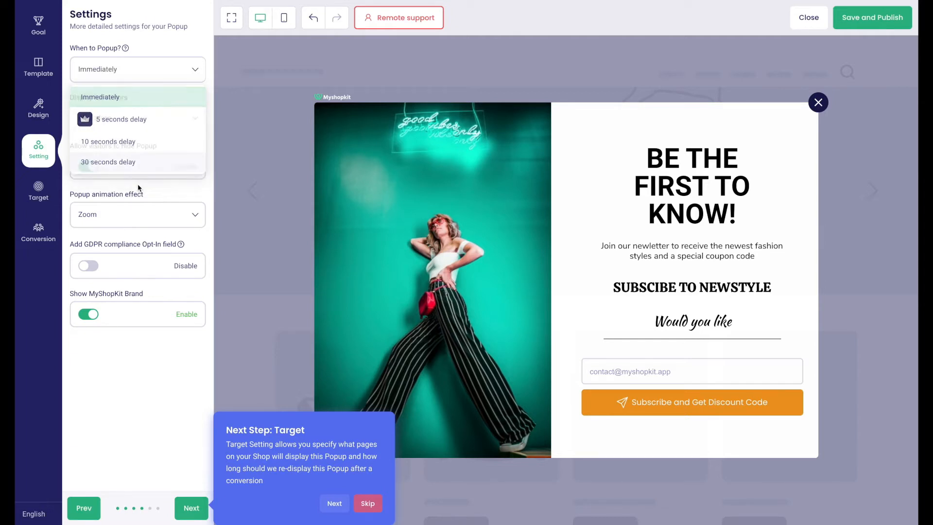
{"action": "left_click", "coordinate": [116, 124]}
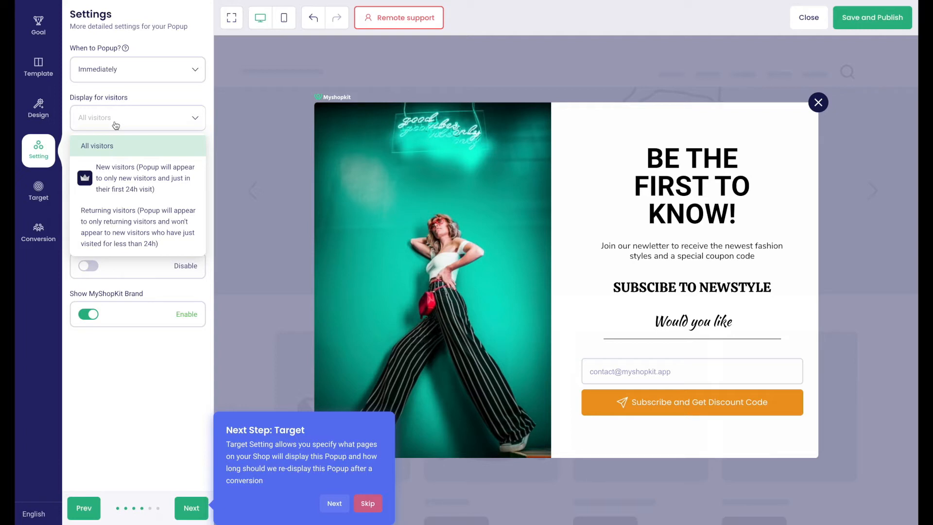
{"action": "left_click", "coordinate": [116, 125]}
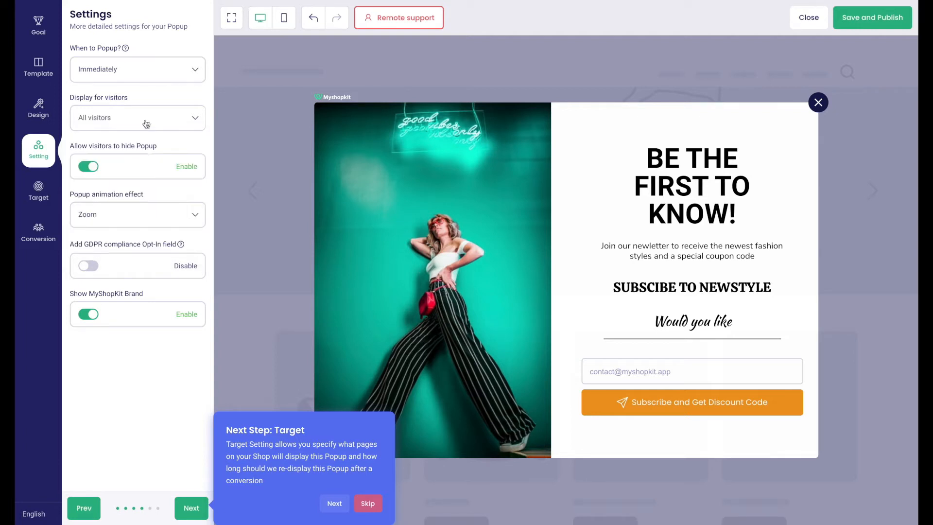
Step: Set the popup animation to Fade instead of Slide Up and enable the GDPR opt-in checkbox
{"action": "left_click", "coordinate": [132, 216]}
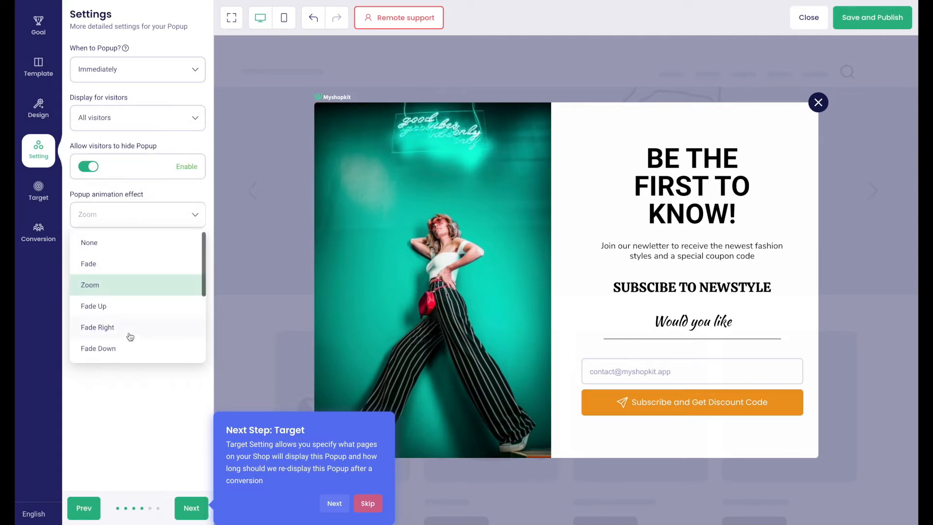
{"action": "scroll", "coordinate": [129, 336], "scroll_direction": "down", "scroll_amount": 3}
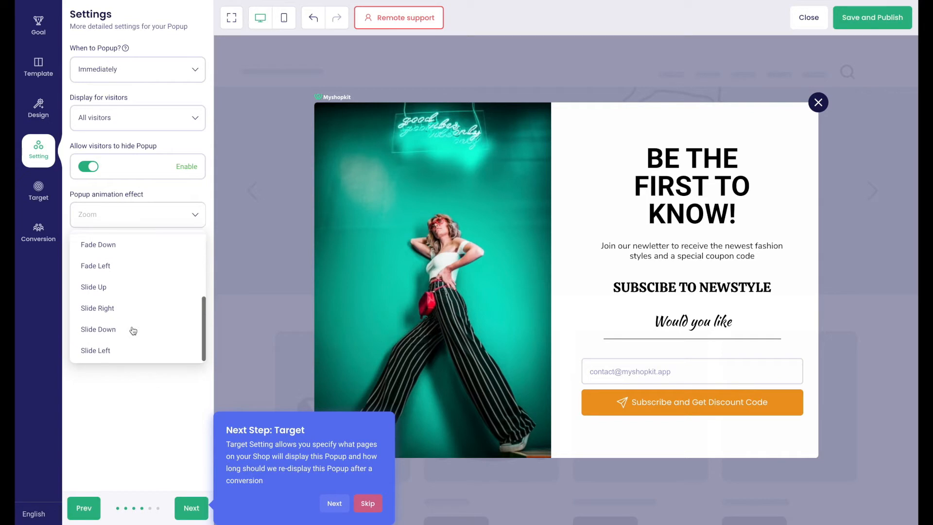
{"action": "left_click", "coordinate": [117, 290]}
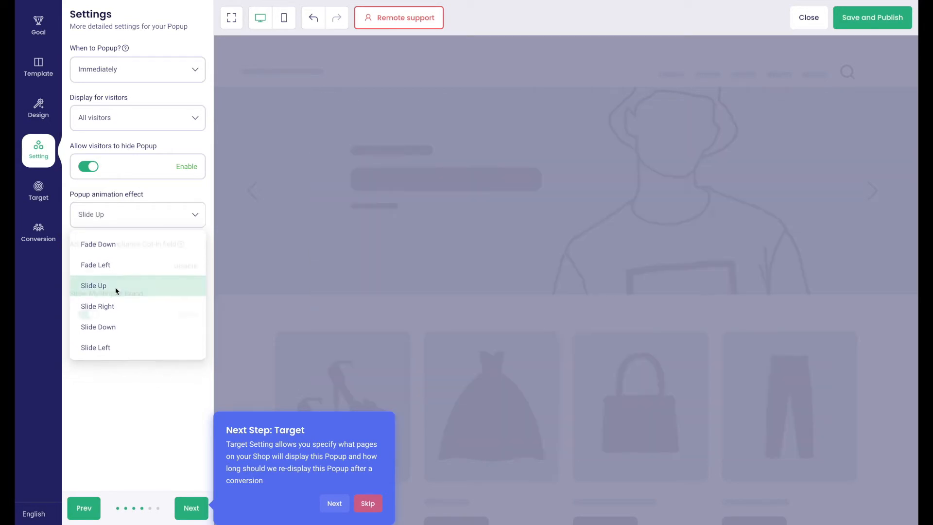
{"action": "left_click", "coordinate": [132, 224]}
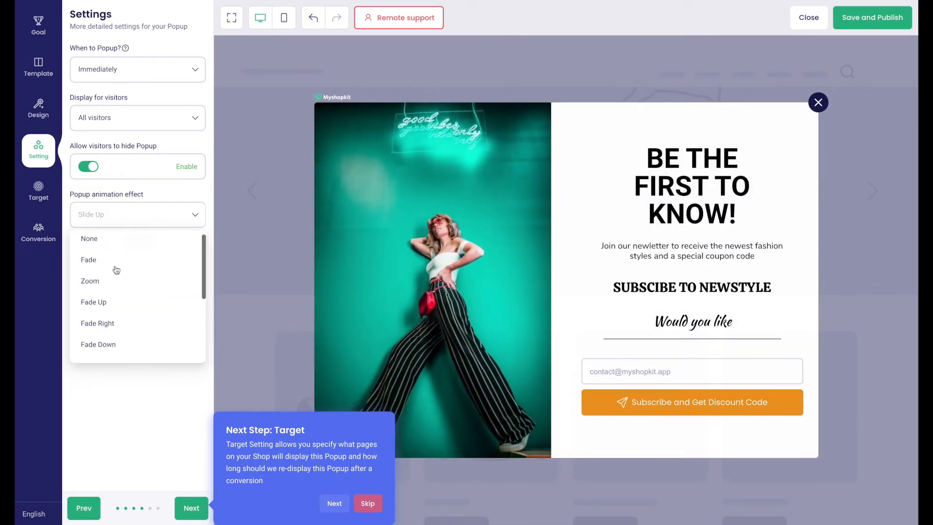
{"action": "left_click", "coordinate": [115, 267]}
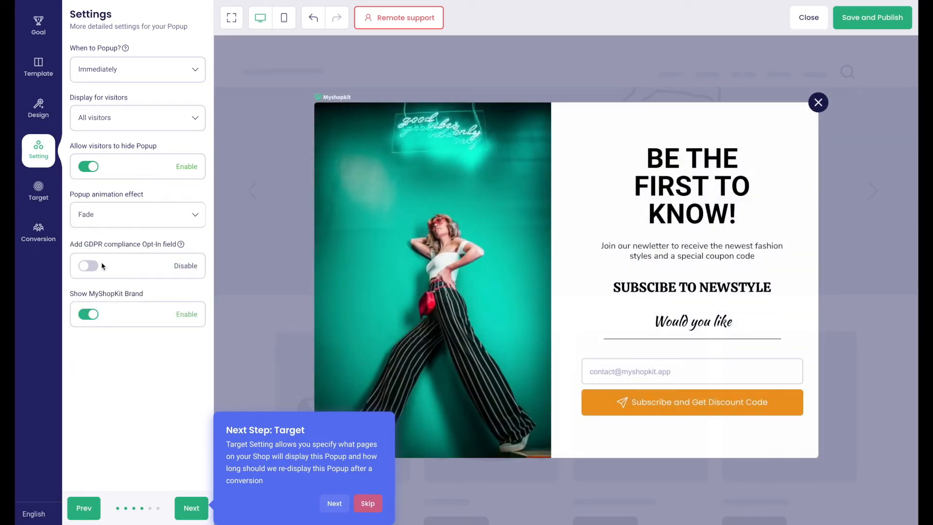
{"action": "left_click", "coordinate": [95, 269]}
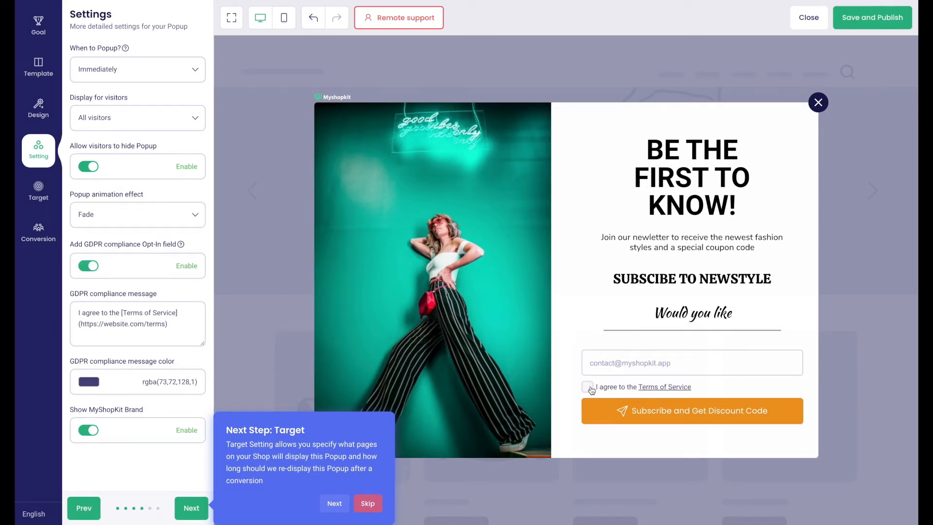
Step: Colour the GDPR consent text magenta, rgba(189,16,224,1), then proceed to page targeting
{"action": "left_click_drag", "start_coordinate": [121, 314], "coordinate": [182, 314]}
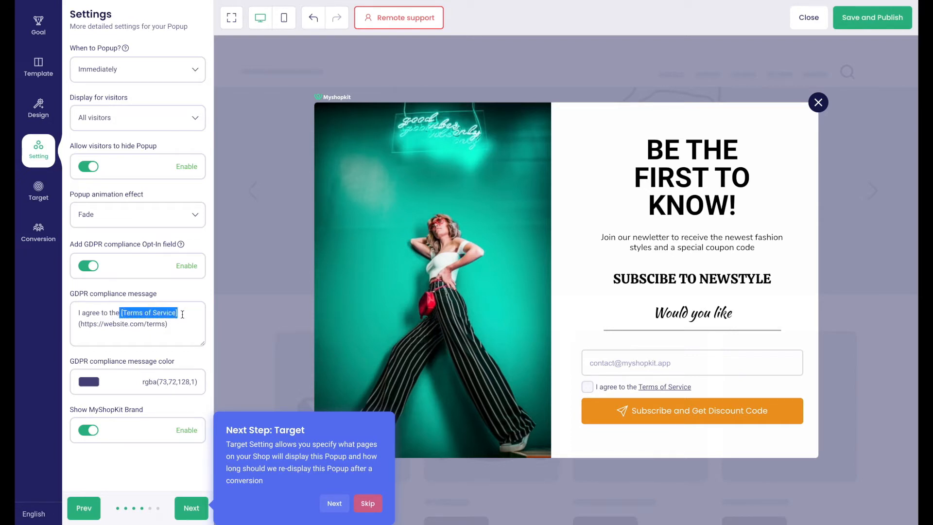
{"action": "left_click", "coordinate": [182, 315]}
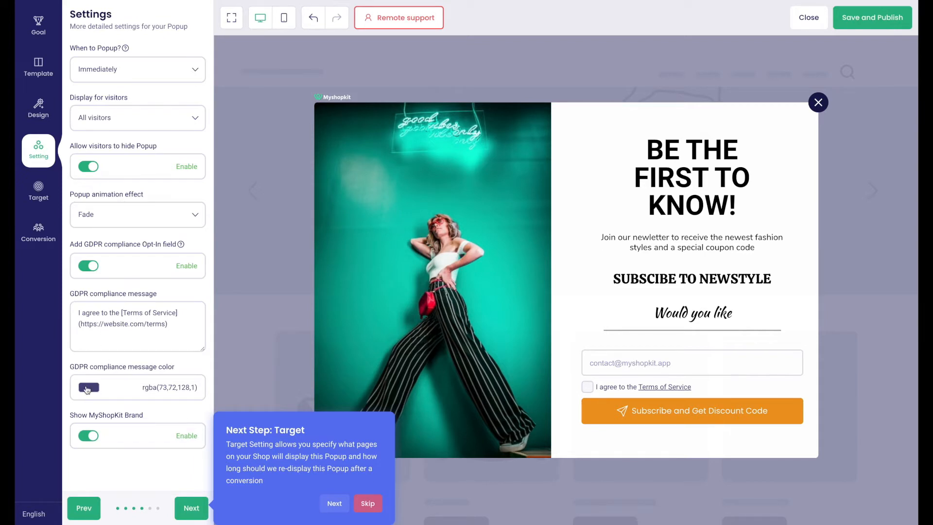
{"action": "left_click", "coordinate": [117, 386]}
{"action": "left_click", "coordinate": [127, 359]}
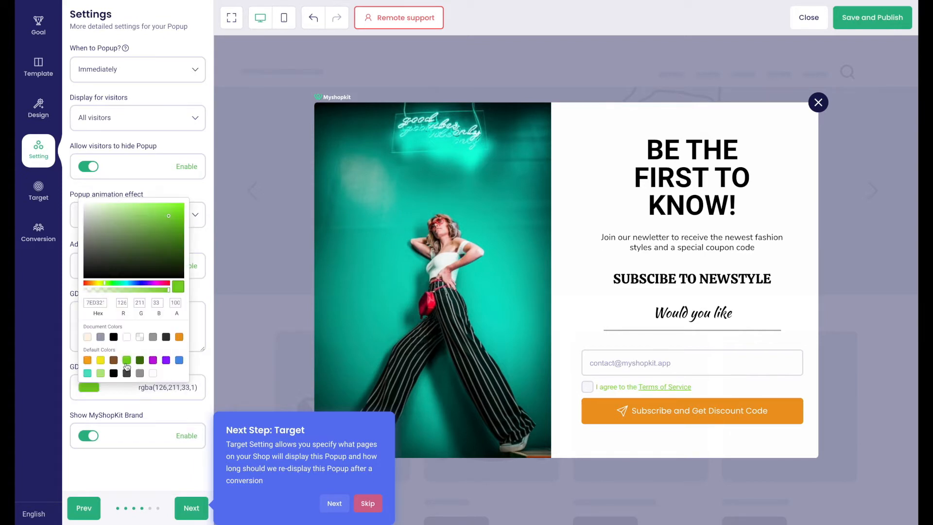
{"action": "left_click", "coordinate": [152, 360]}
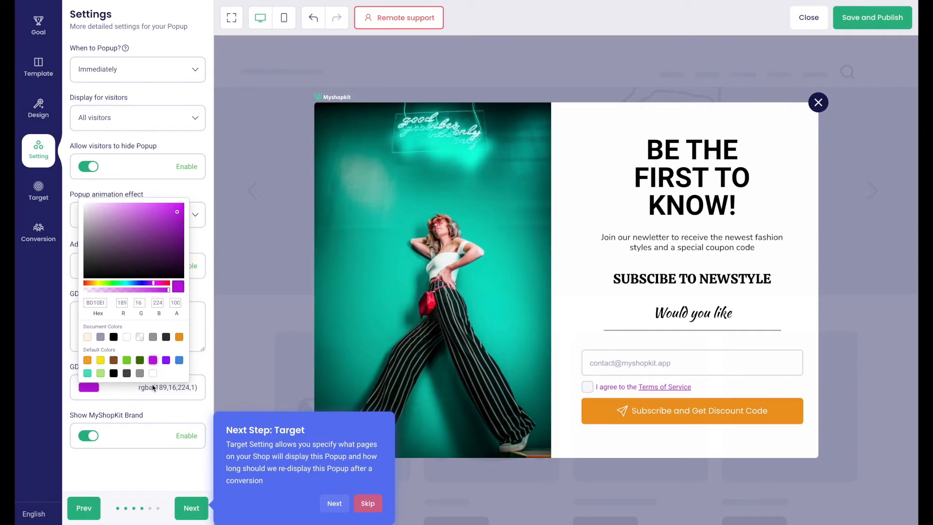
{"action": "left_click", "coordinate": [152, 401]}
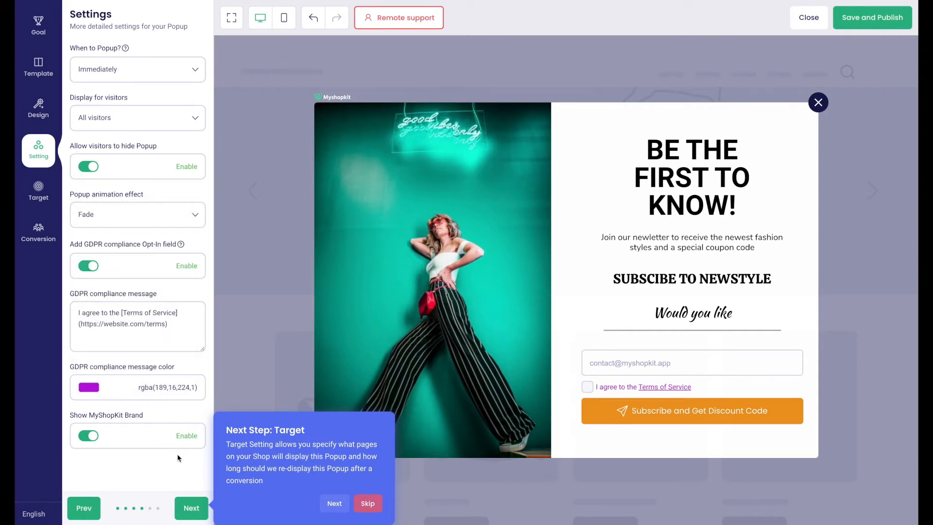
{"action": "left_click", "coordinate": [193, 507]}
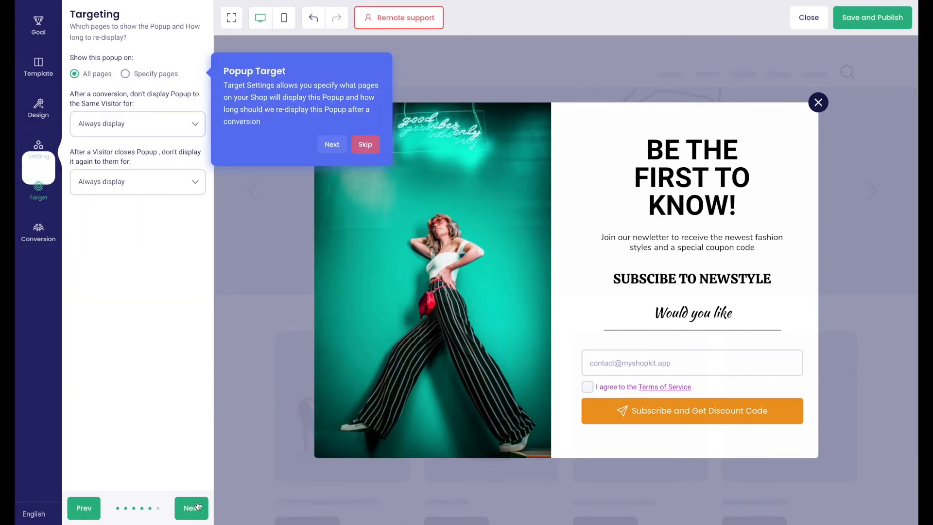
{"action": "left_click", "coordinate": [145, 76]}
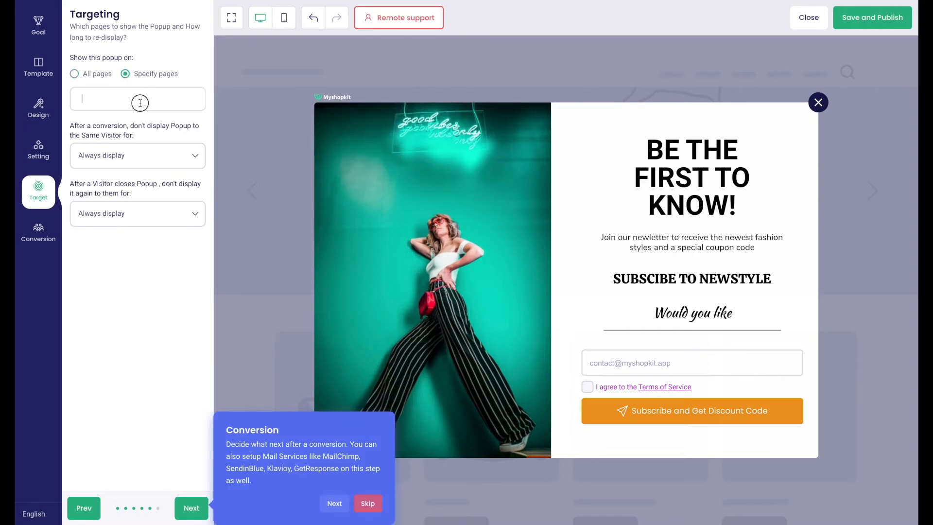
{"action": "left_click", "coordinate": [140, 103]}
{"action": "left_click", "coordinate": [138, 130]}
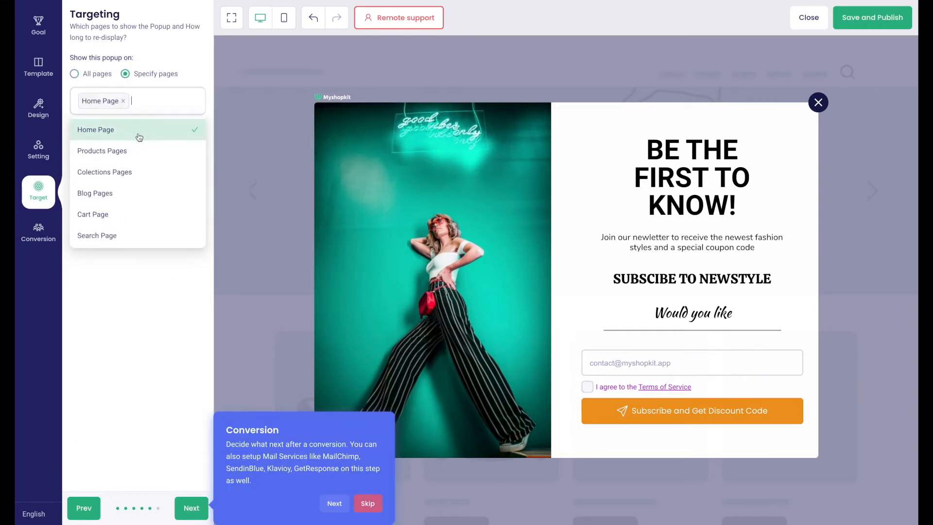
{"action": "left_click", "coordinate": [146, 152]}
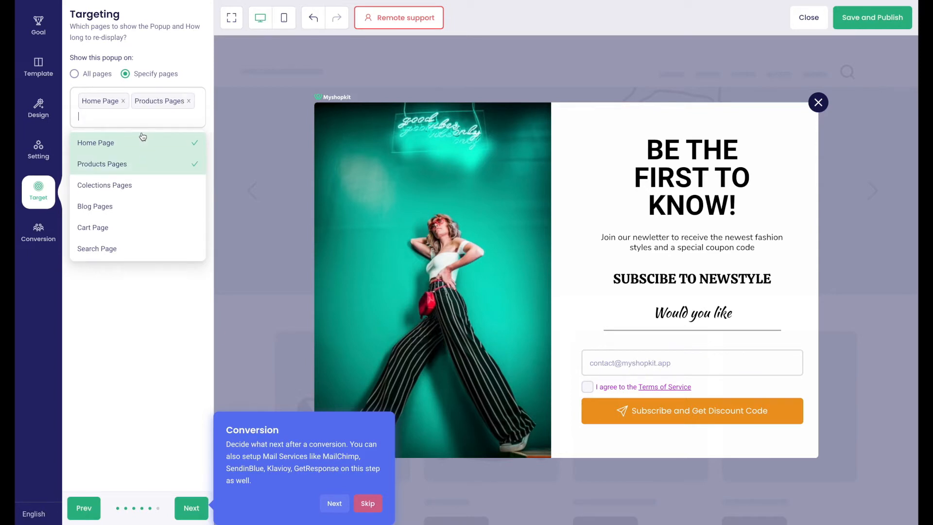
{"action": "left_click", "coordinate": [102, 78]}
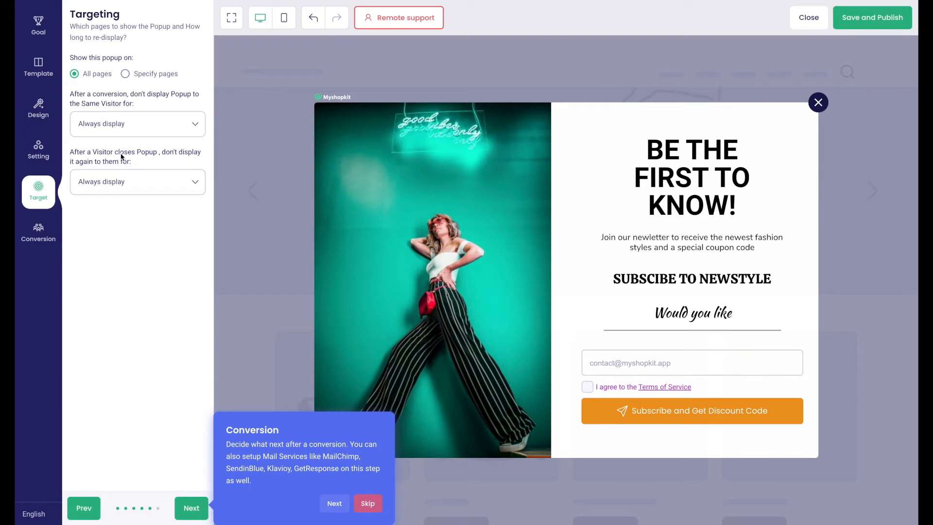
{"action": "left_click", "coordinate": [123, 178]}
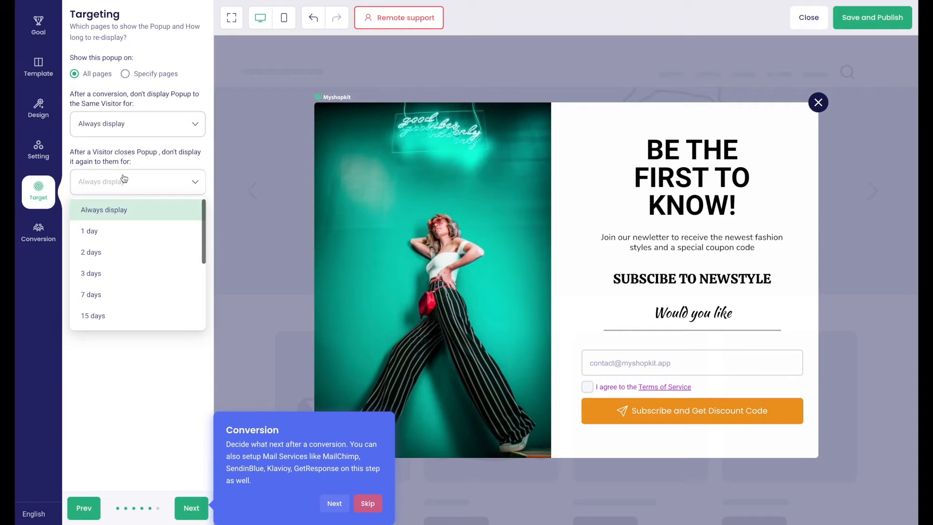
{"action": "left_click", "coordinate": [118, 126]}
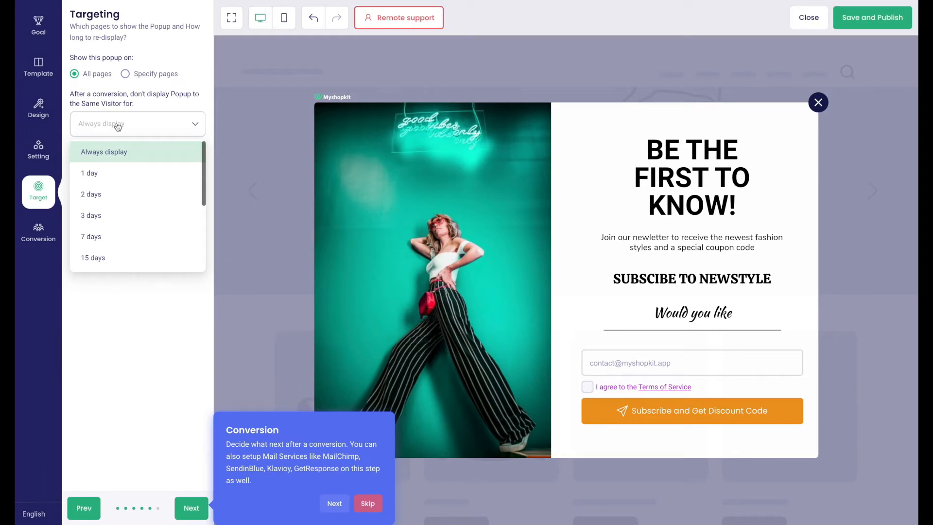
{"action": "left_click", "coordinate": [119, 101]}
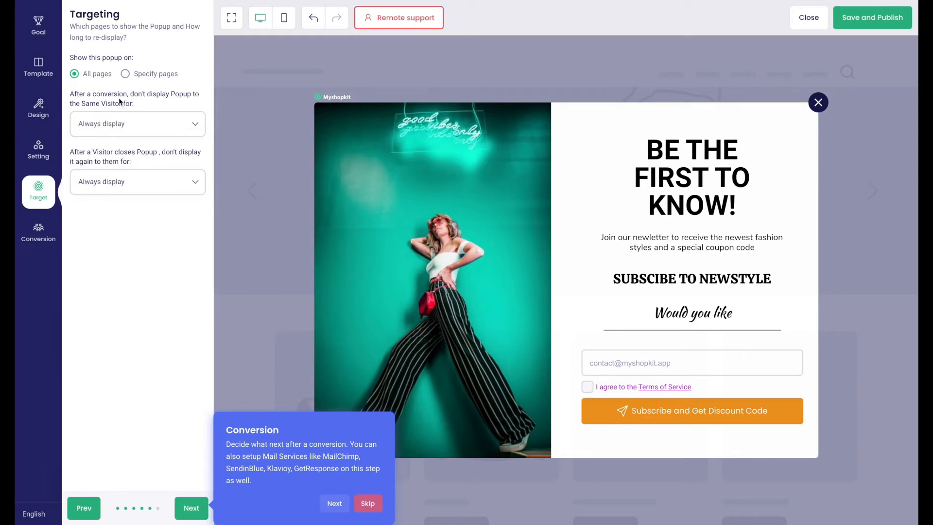
Step: On the Conversion step, colour the 'Thanks for signing up!' title purple and view the email services
{"action": "left_click", "coordinate": [191, 508]}
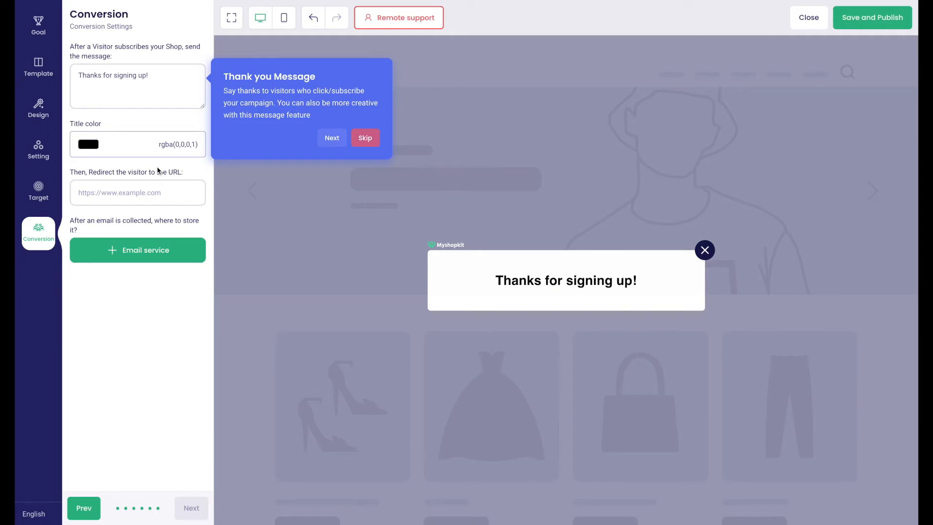
{"action": "left_click", "coordinate": [94, 151]}
{"action": "left_click", "coordinate": [152, 328]}
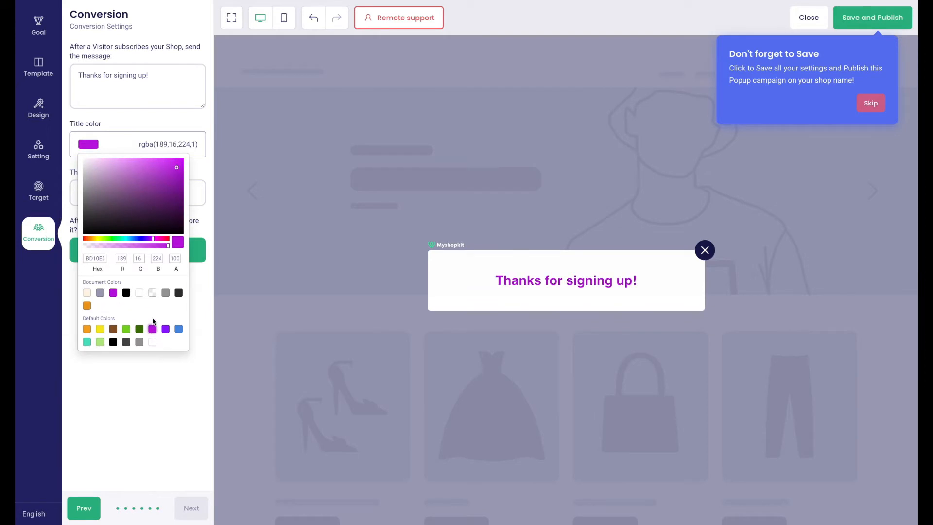
{"action": "left_click", "coordinate": [205, 317]}
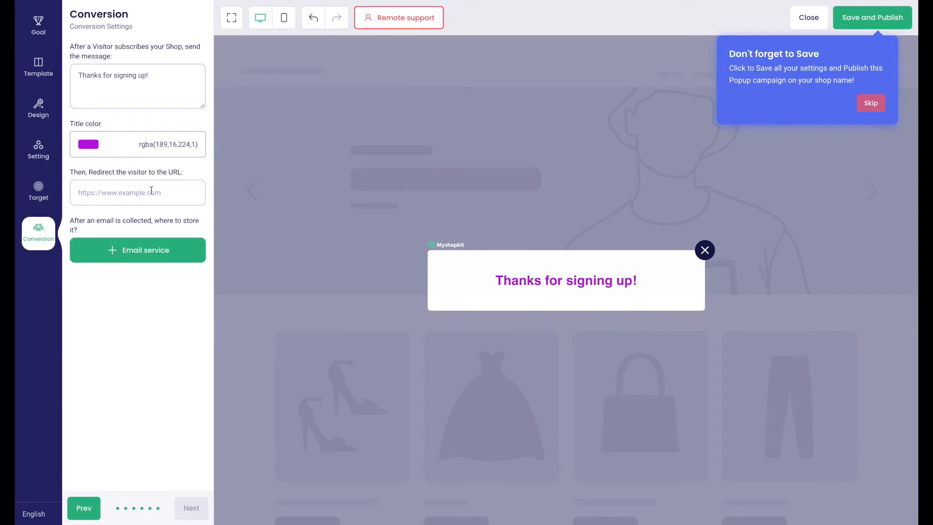
{"action": "left_click", "coordinate": [163, 261]}
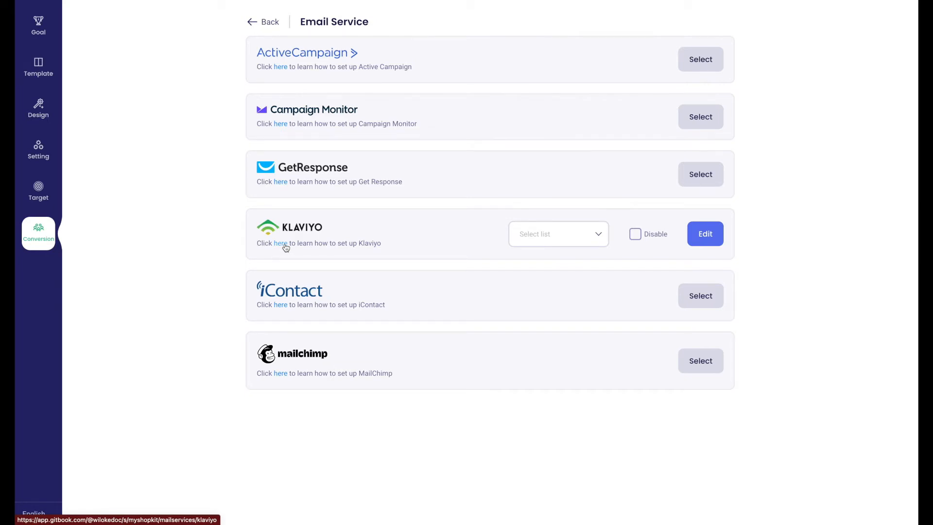
Step: Return to the conversion settings and save and publish the popup
{"action": "left_click", "coordinate": [254, 24]}
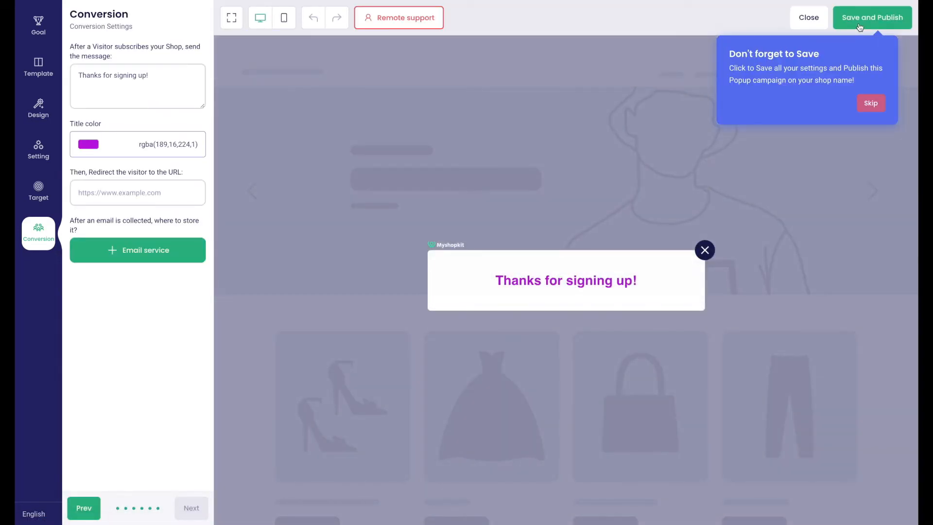
{"action": "left_click", "coordinate": [860, 27]}
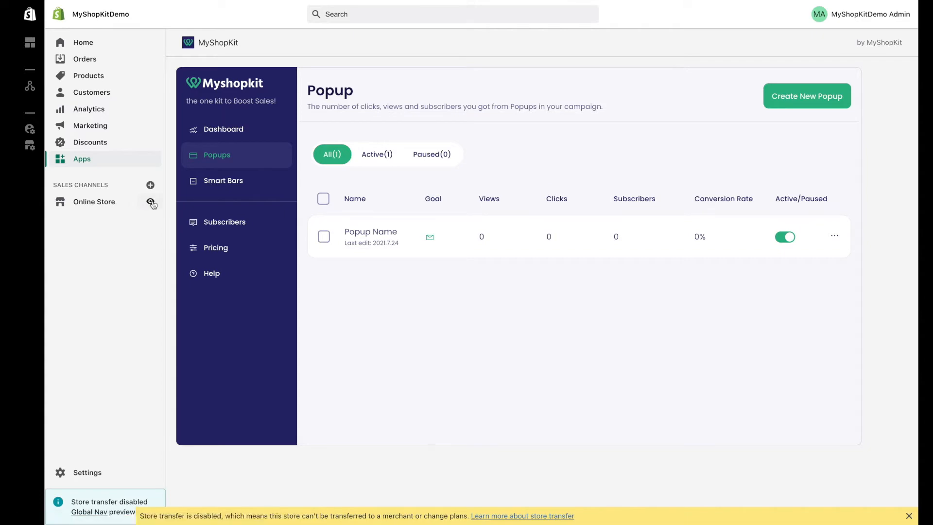
Step: Preview the popup on the online store, then bring up the popup's actions menu
{"action": "left_click", "coordinate": [152, 203]}
{"action": "left_click", "coordinate": [836, 239]}
Step: Edit the popup to use the Collect Emails with Win Wheel goal and the Black Friday template
{"action": "left_click", "coordinate": [829, 256]}
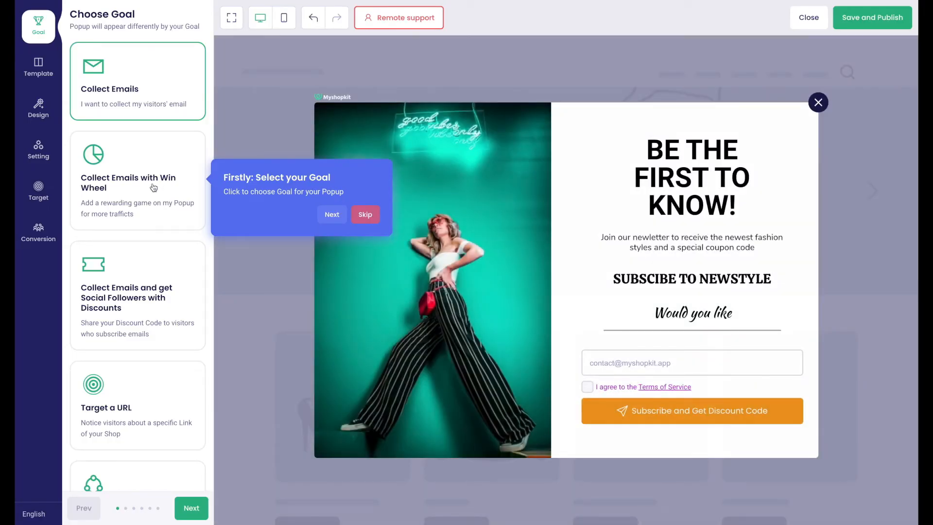
{"action": "left_click", "coordinate": [153, 188]}
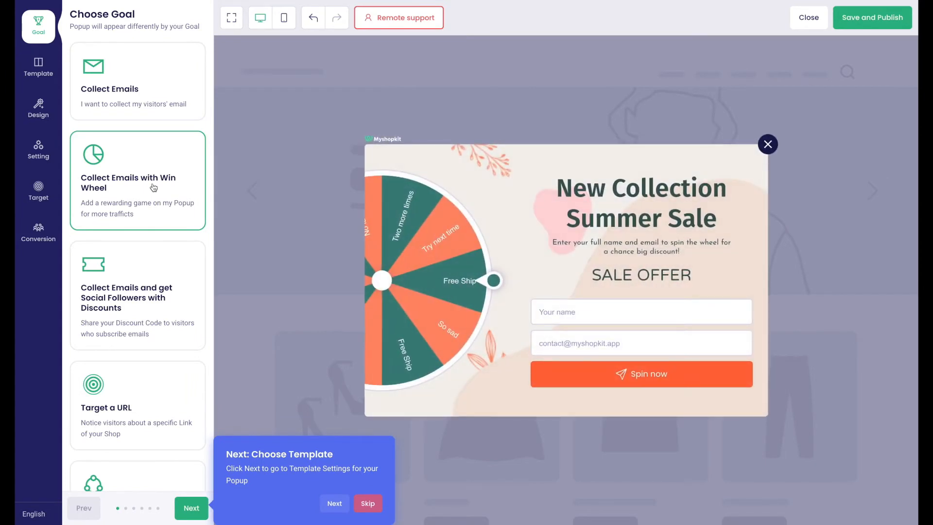
{"action": "left_click", "coordinate": [41, 77]}
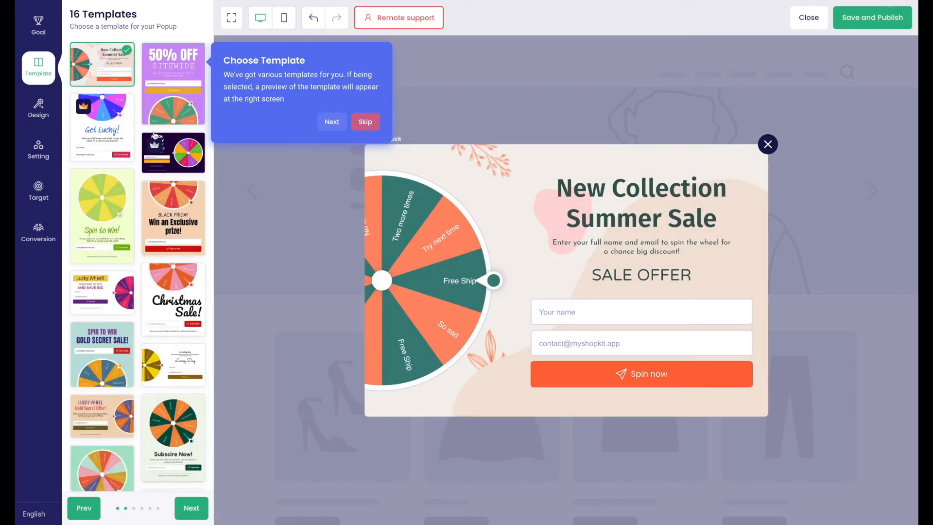
{"action": "left_click", "coordinate": [167, 149]}
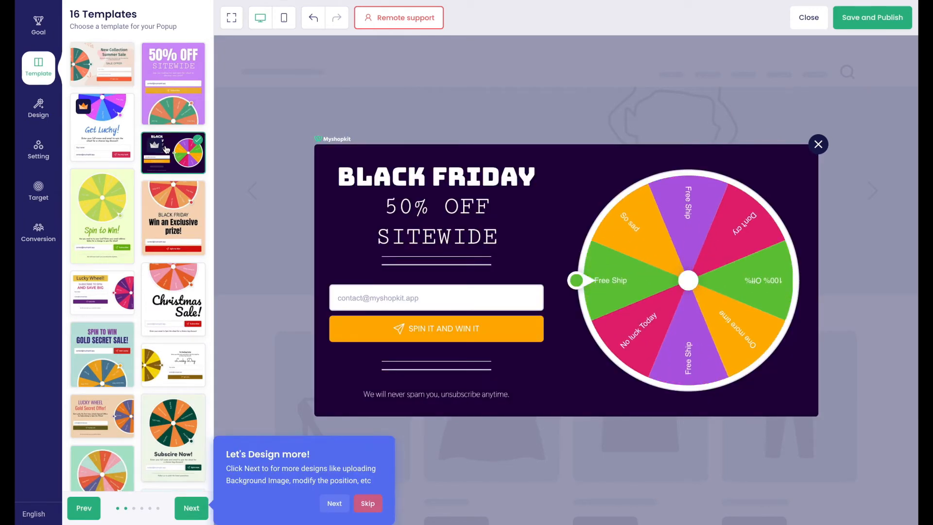
{"action": "left_click", "coordinate": [48, 115]}
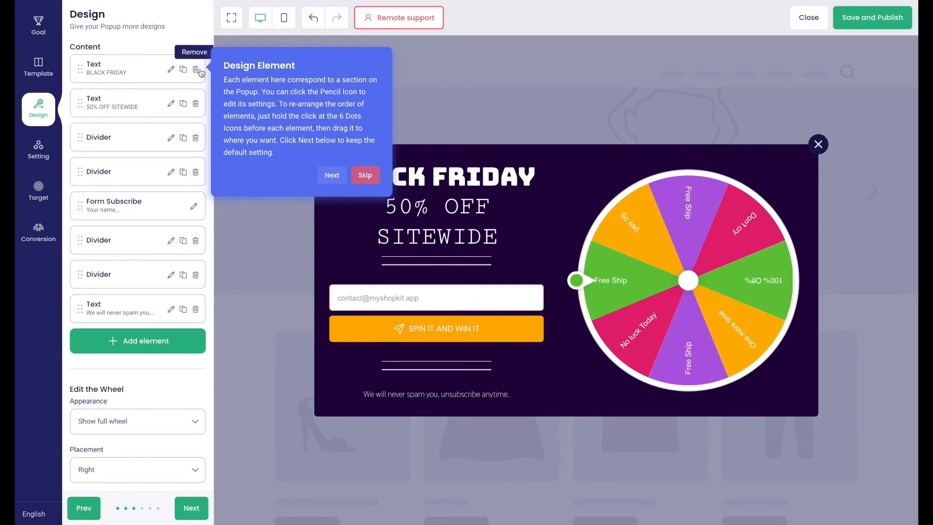
Step: Open Wheel Slice Settings from further down the Design panel
{"action": "scroll", "coordinate": [165, 341], "scroll_direction": "down", "scroll_amount": 5}
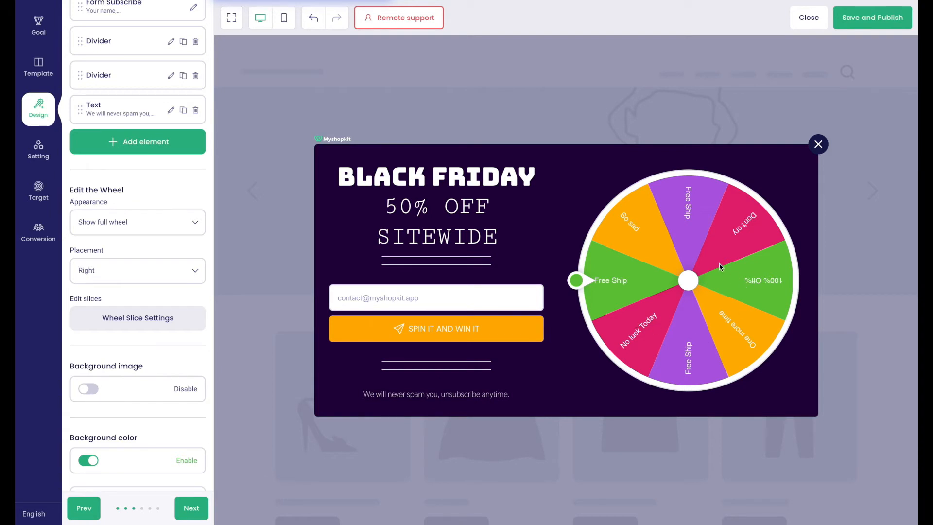
{"action": "left_click", "coordinate": [161, 328]}
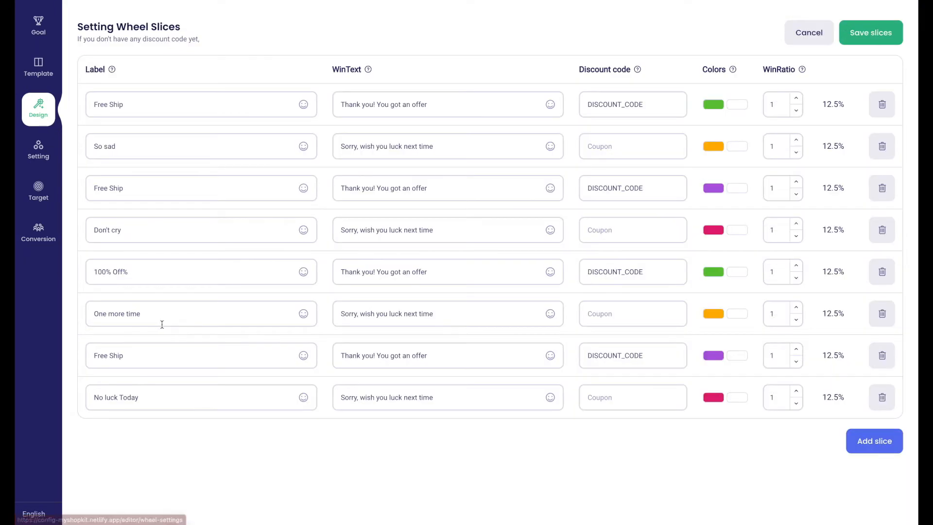
{"action": "left_click", "coordinate": [639, 107]}
{"action": "left_click", "coordinate": [636, 138]}
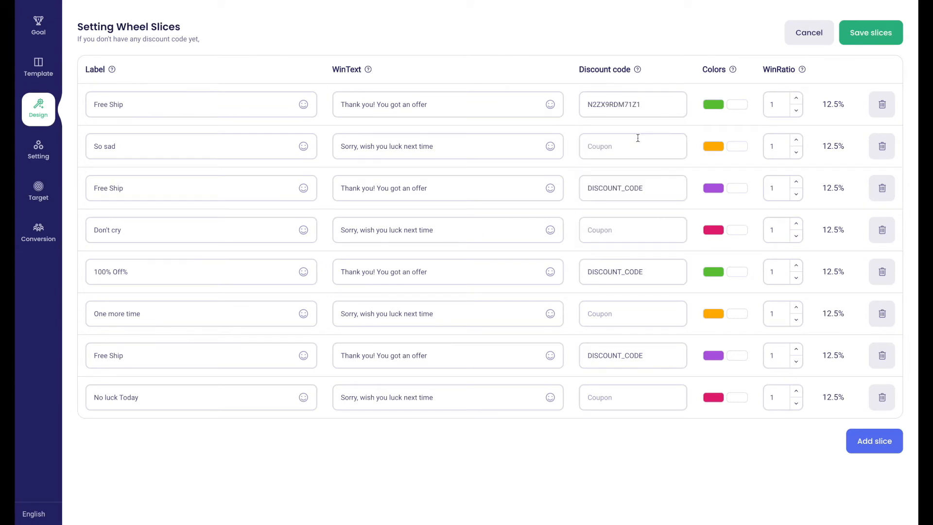
{"action": "left_click", "coordinate": [643, 196]}
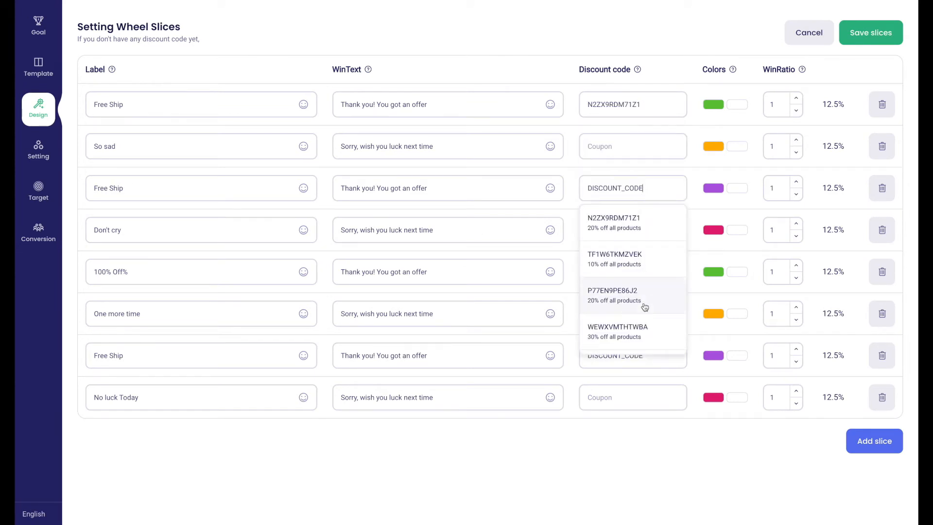
{"action": "left_click", "coordinate": [635, 270]}
{"action": "left_click", "coordinate": [635, 274]}
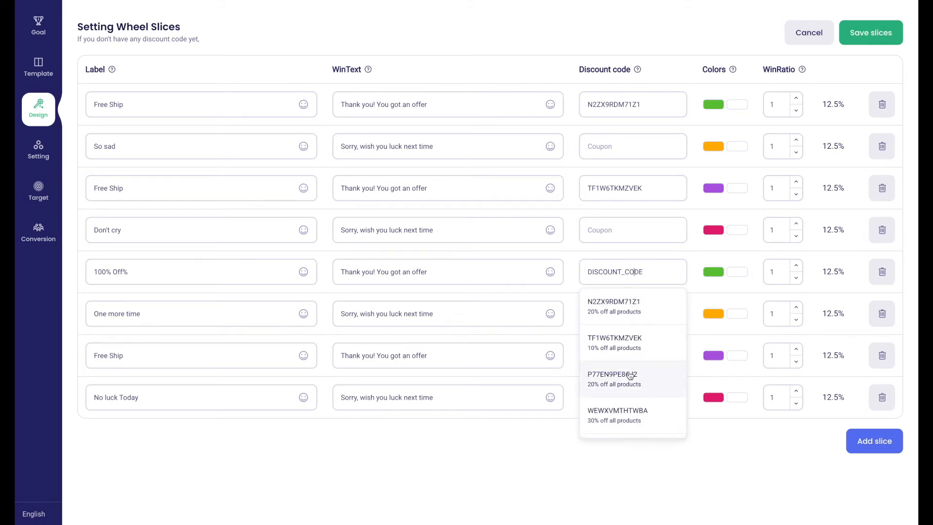
{"action": "left_click", "coordinate": [631, 377]}
{"action": "left_click", "coordinate": [620, 364]}
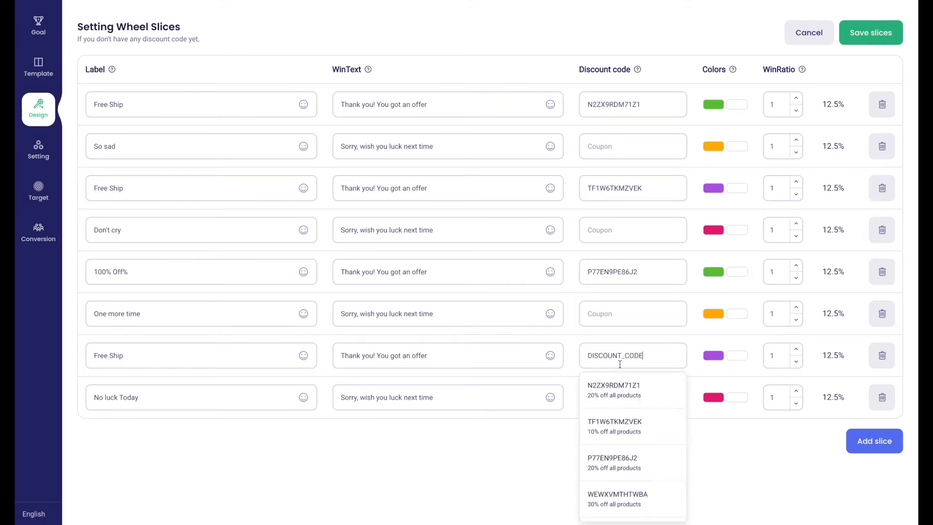
{"action": "scroll", "coordinate": [634, 490], "scroll_direction": "down", "scroll_amount": 1}
{"action": "left_click", "coordinate": [630, 480]}
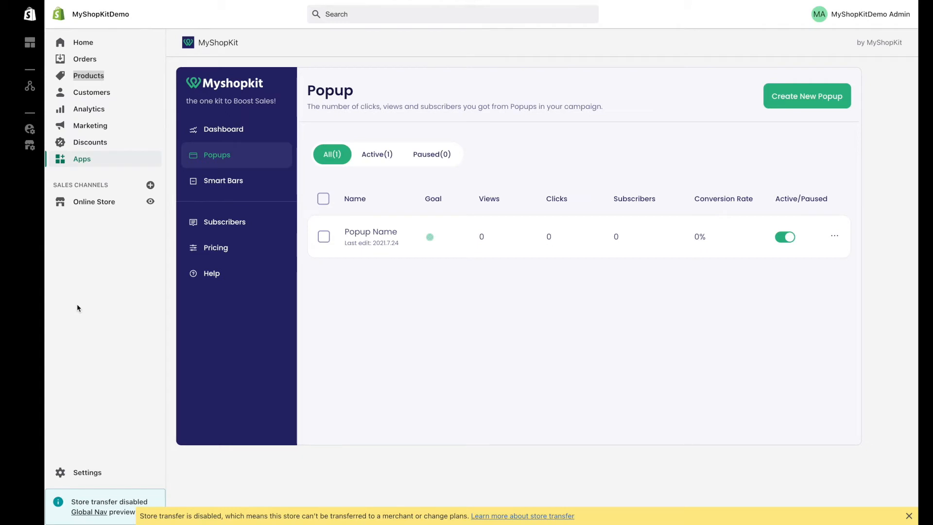
Step: Create and save a generated Shopify discount code worth 40% off all products
{"action": "left_click", "coordinate": [81, 147]}
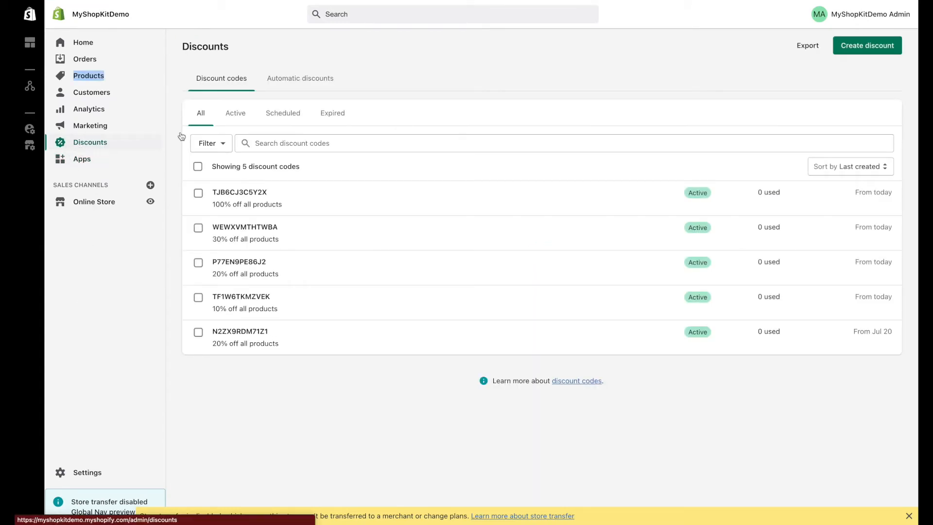
{"action": "left_click", "coordinate": [849, 51]}
{"action": "left_click", "coordinate": [410, 229]}
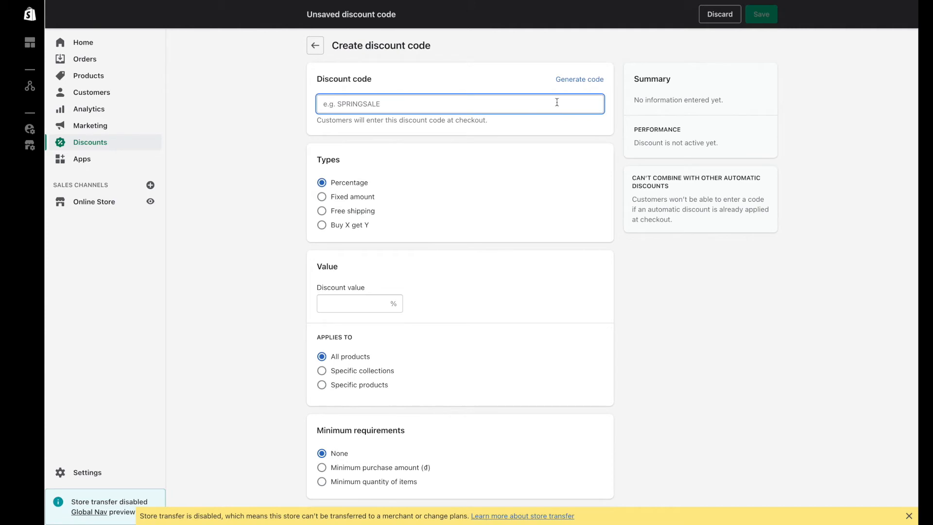
{"action": "left_click", "coordinate": [578, 79]}
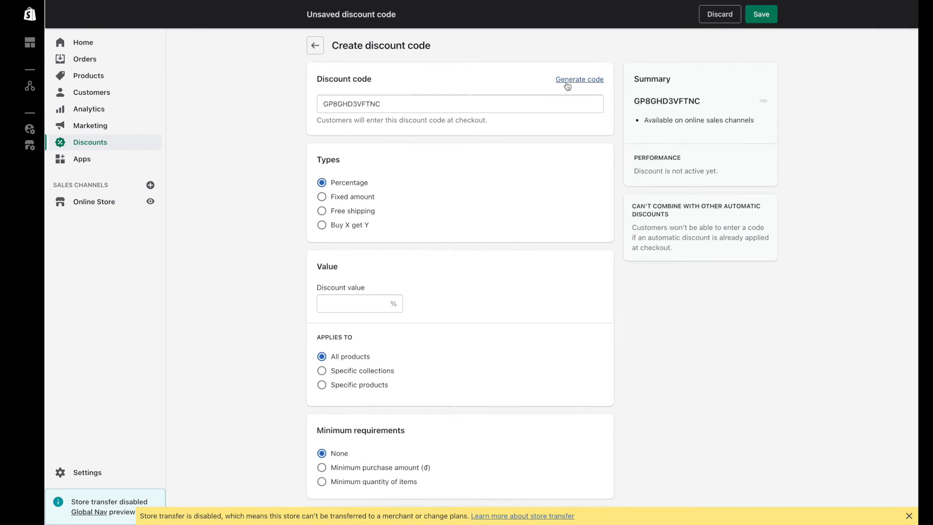
{"action": "left_click", "coordinate": [343, 309]}
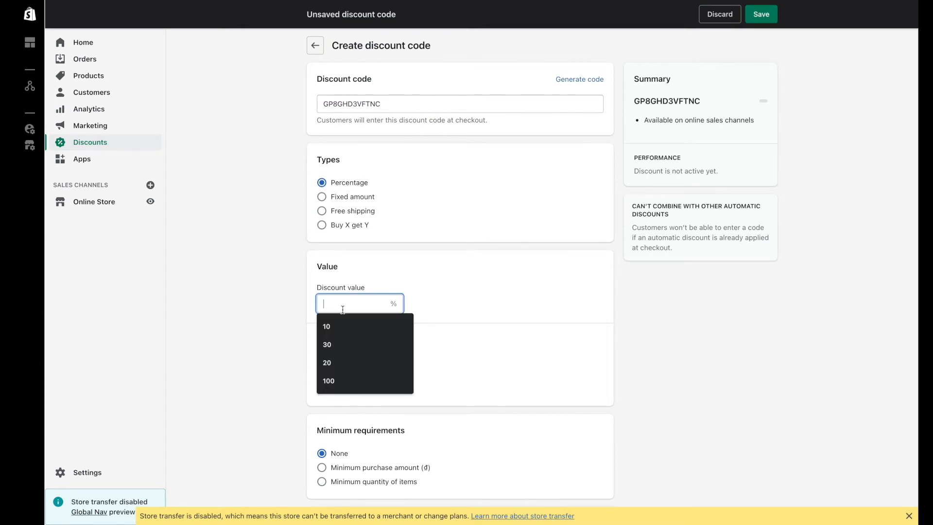
{"action": "type", "text": "40"}
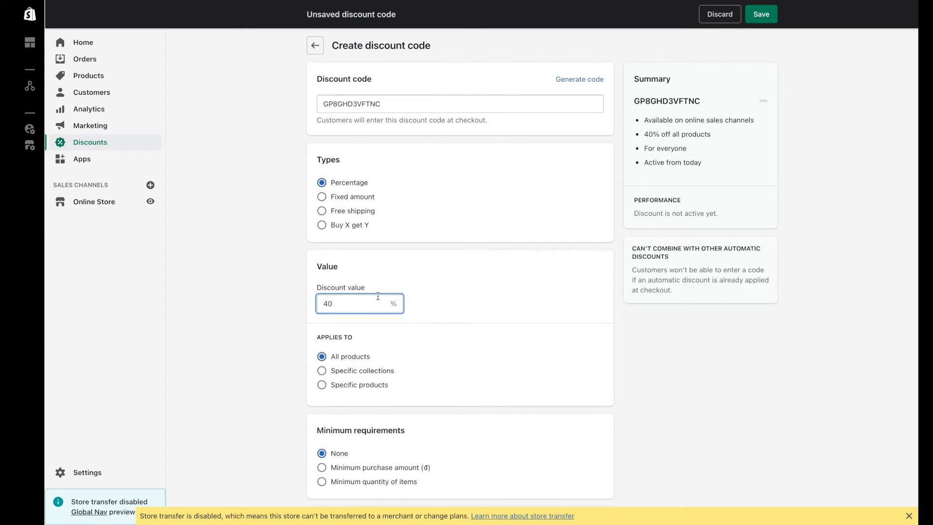
{"action": "left_click", "coordinate": [761, 16]}
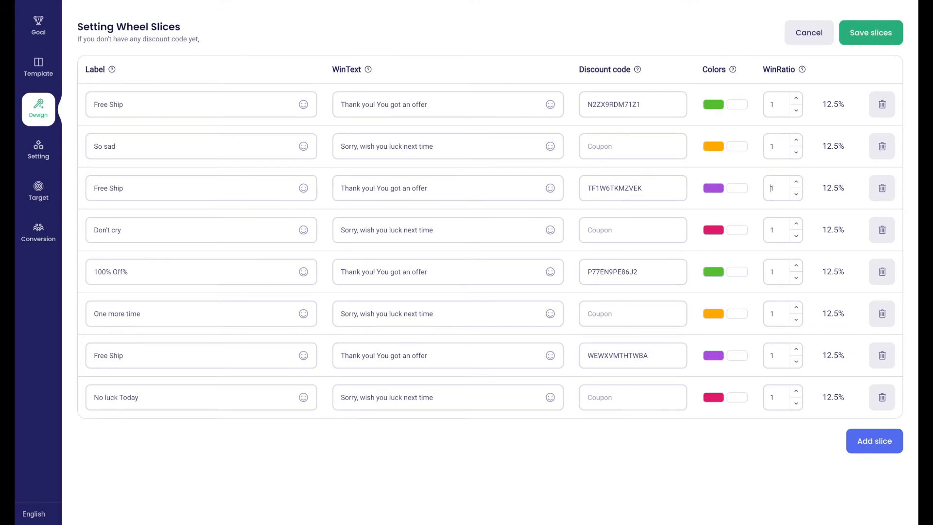
Step: Set the third Free Ship slice's win ratio to 90 and save the slices
{"action": "type", "text": "90"}
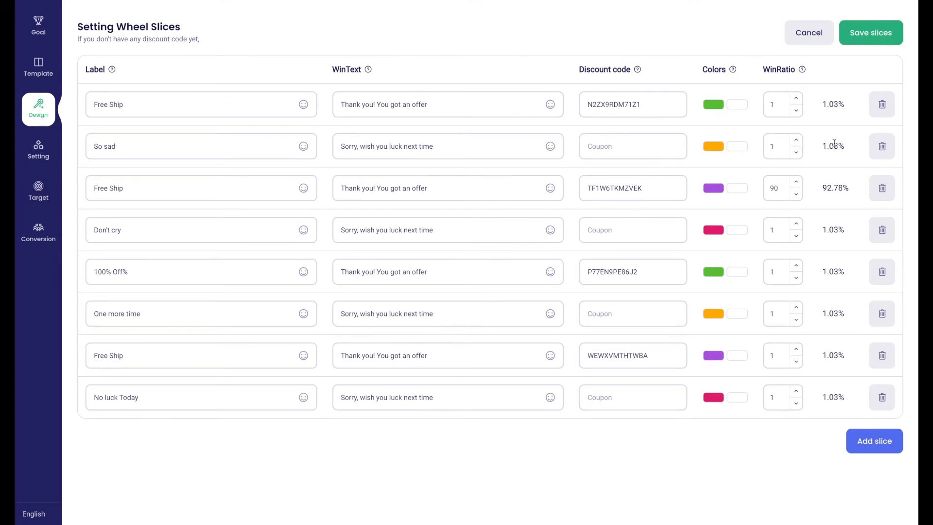
{"action": "left_click", "coordinate": [861, 41]}
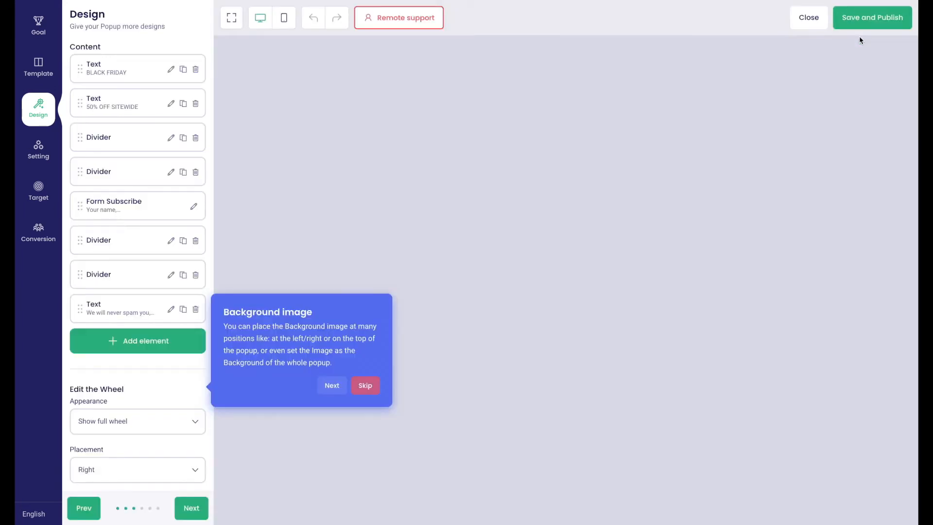
Step: Step through the Design guide's background colour tip into the popup Settings step
{"action": "scroll", "coordinate": [175, 369], "scroll_direction": "down", "scroll_amount": 2}
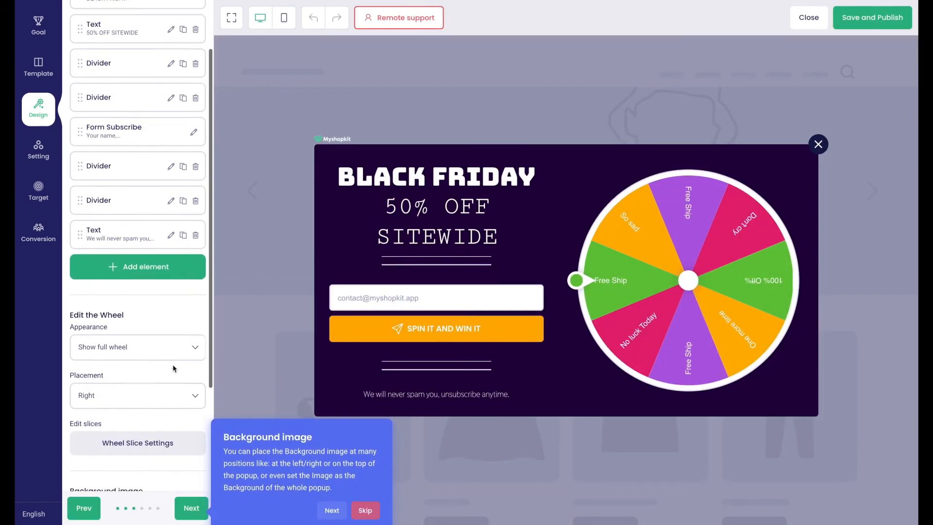
{"action": "scroll", "coordinate": [173, 368], "scroll_direction": "down", "scroll_amount": 5}
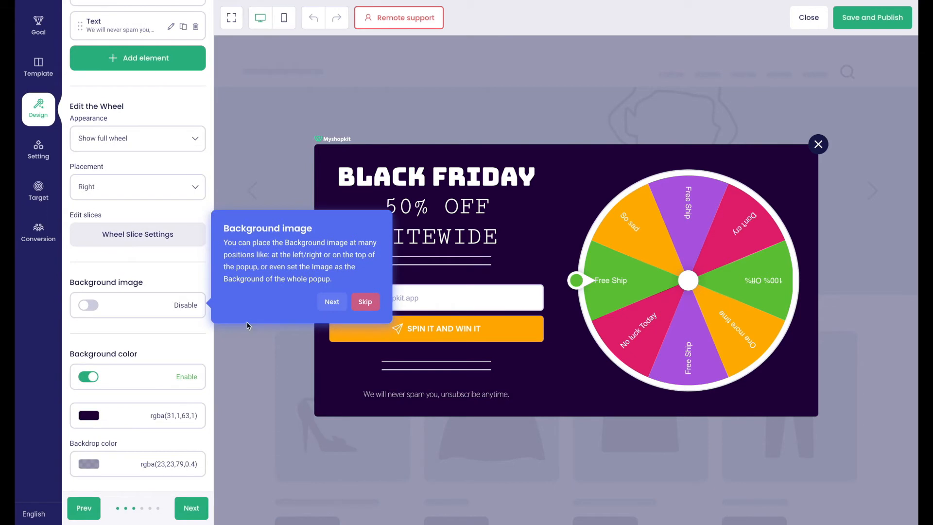
{"action": "left_click", "coordinate": [334, 304]}
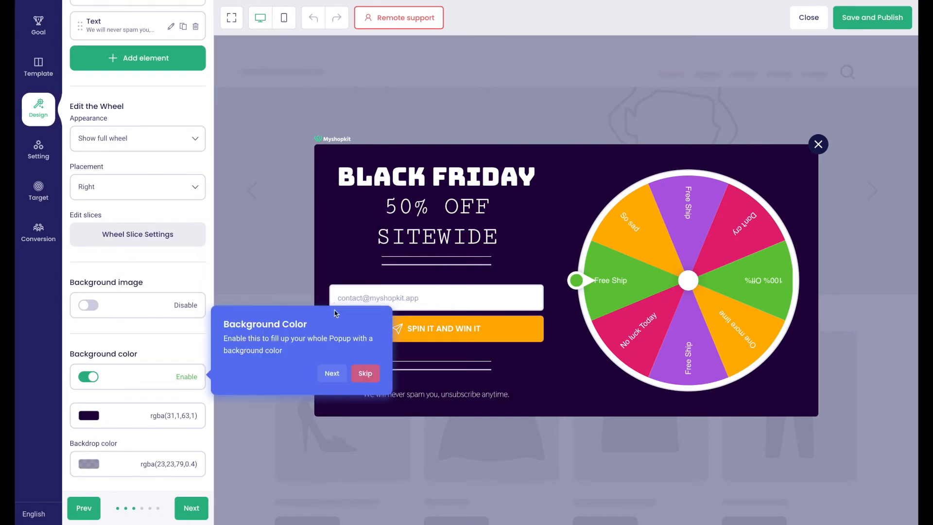
{"action": "left_click", "coordinate": [335, 372]}
{"action": "left_click", "coordinate": [328, 505]}
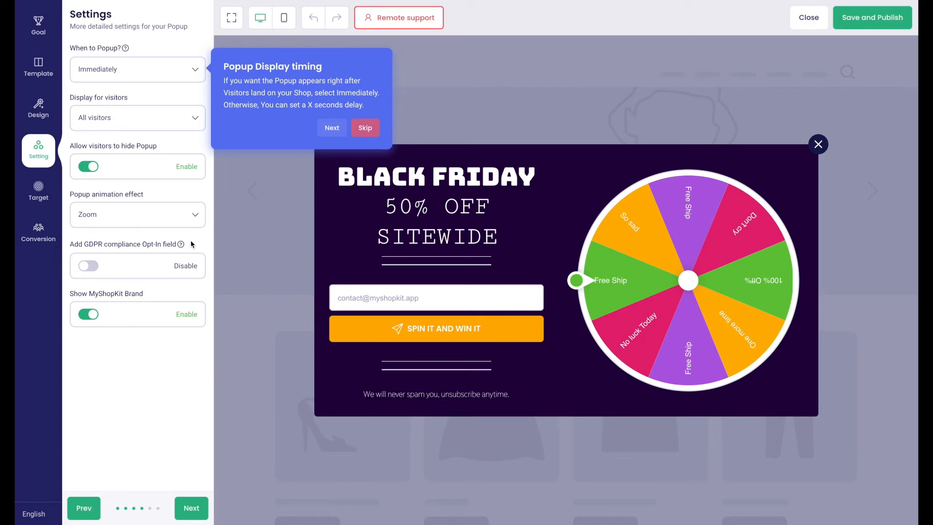
Step: Continue past display timing and Targeting to reach the Conversion panel and thank-you preview
{"action": "left_click", "coordinate": [332, 128]}
{"action": "left_click", "coordinate": [329, 505]}
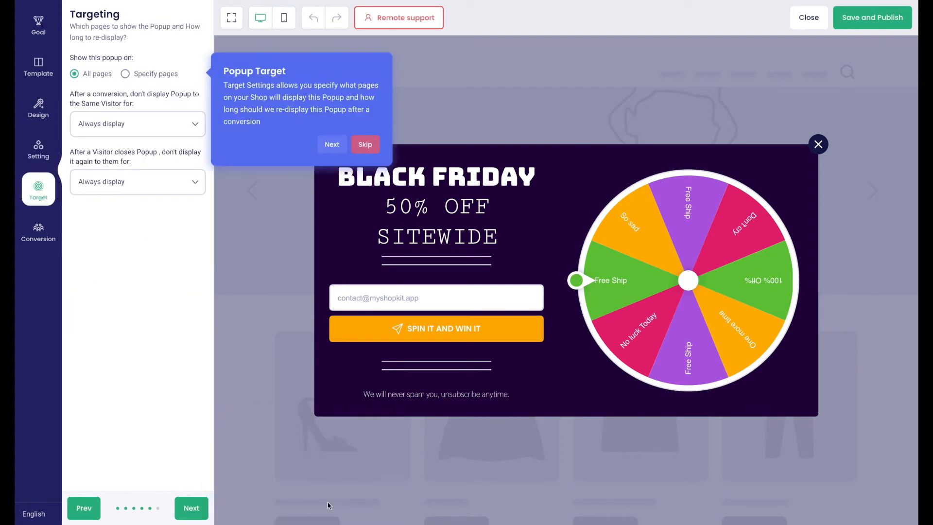
{"action": "left_click", "coordinate": [342, 144]}
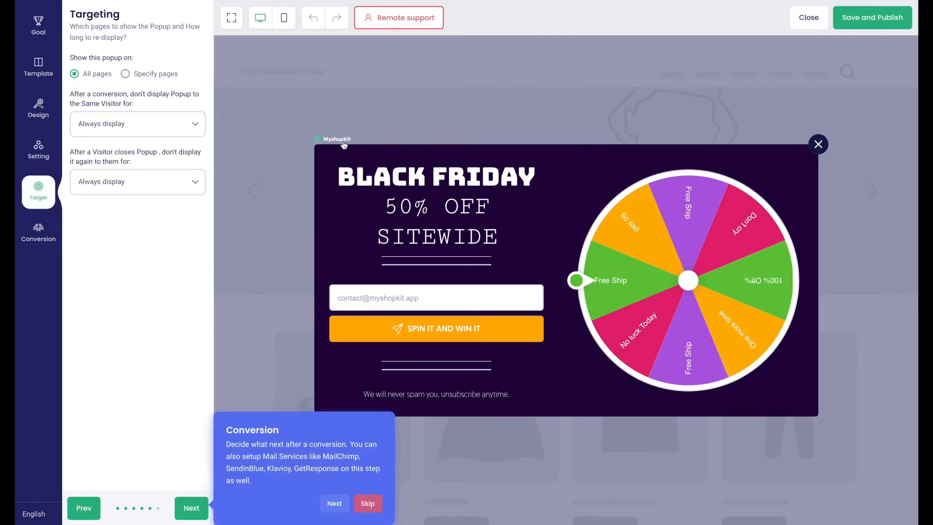
{"action": "left_click", "coordinate": [335, 502]}
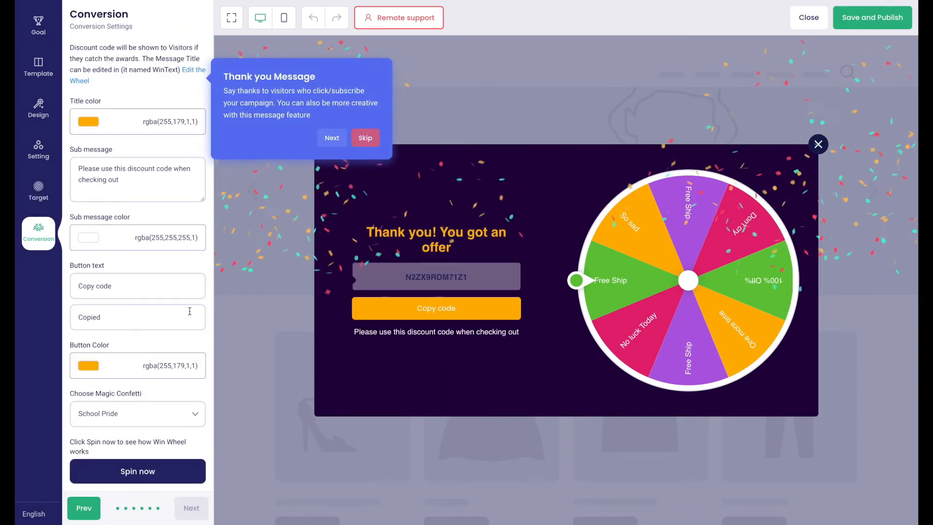
Step: Test-spin the wheel, switch the winner confetti to Fireworks, and save and publish
{"action": "scroll", "coordinate": [190, 311], "scroll_direction": "down", "scroll_amount": 2}
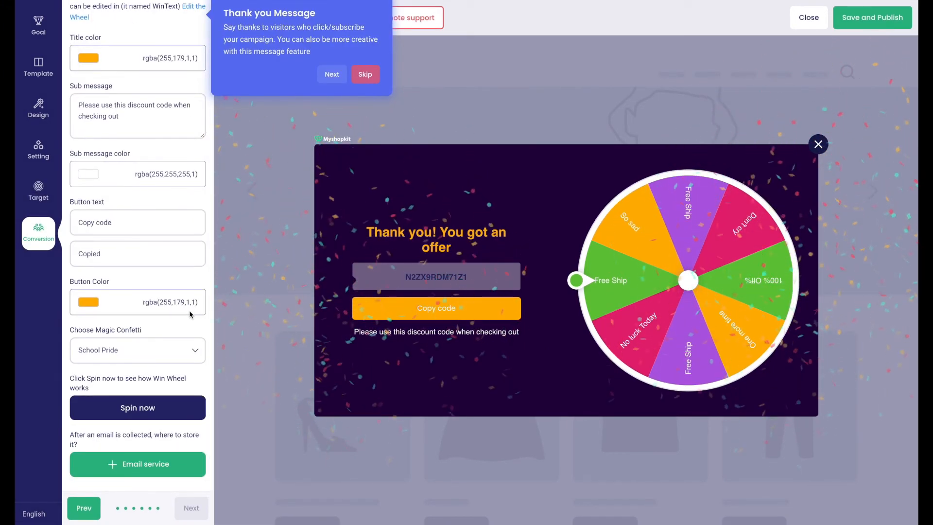
{"action": "left_click", "coordinate": [152, 406]}
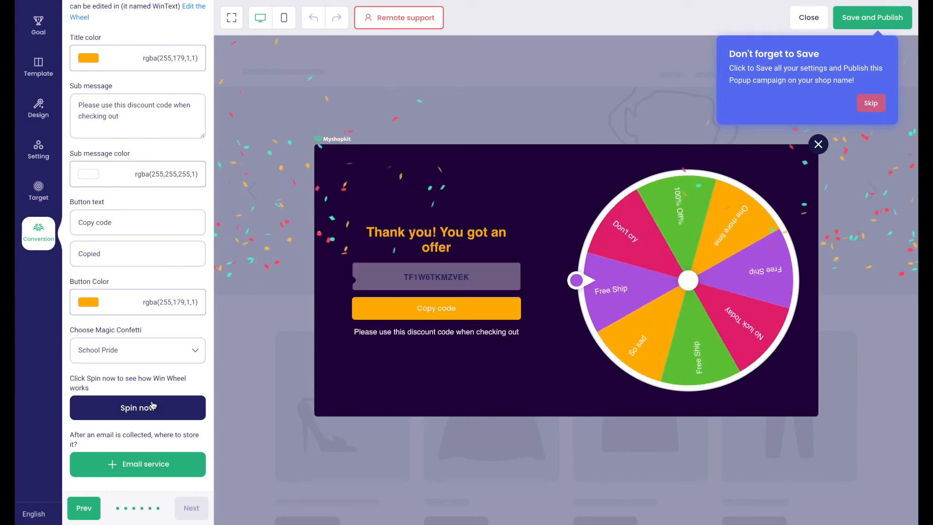
{"action": "left_click", "coordinate": [139, 351]}
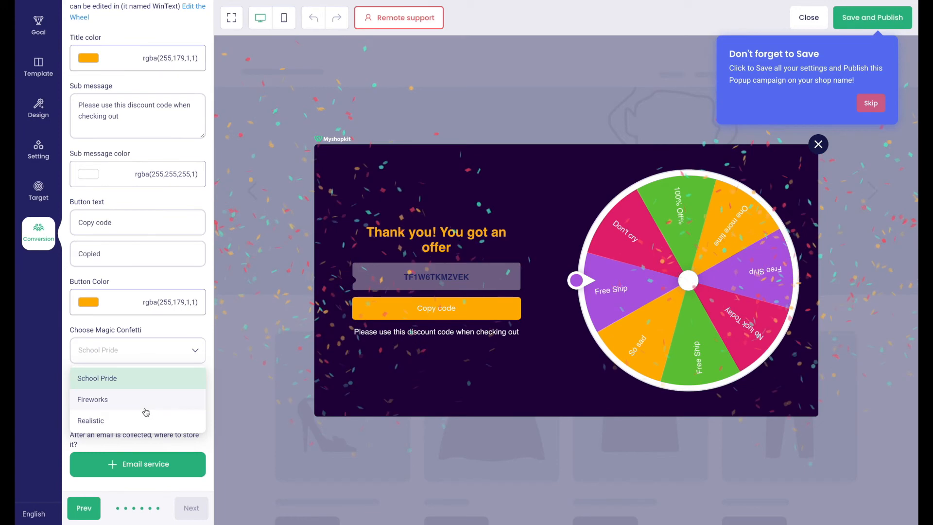
{"action": "left_click", "coordinate": [145, 408]}
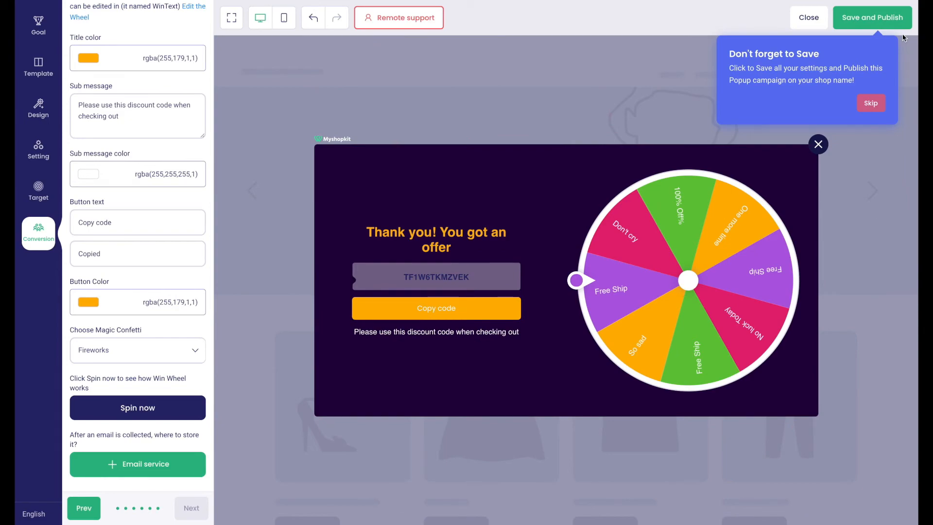
{"action": "left_click", "coordinate": [874, 19]}
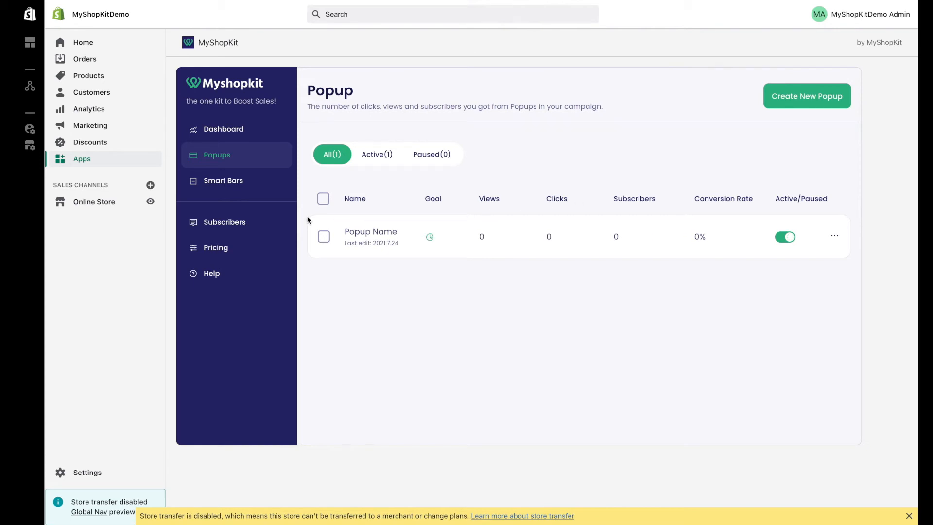
Step: Open the storefront preview, enter a test email address in the wheel popup and spin it
{"action": "left_click", "coordinate": [149, 202]}
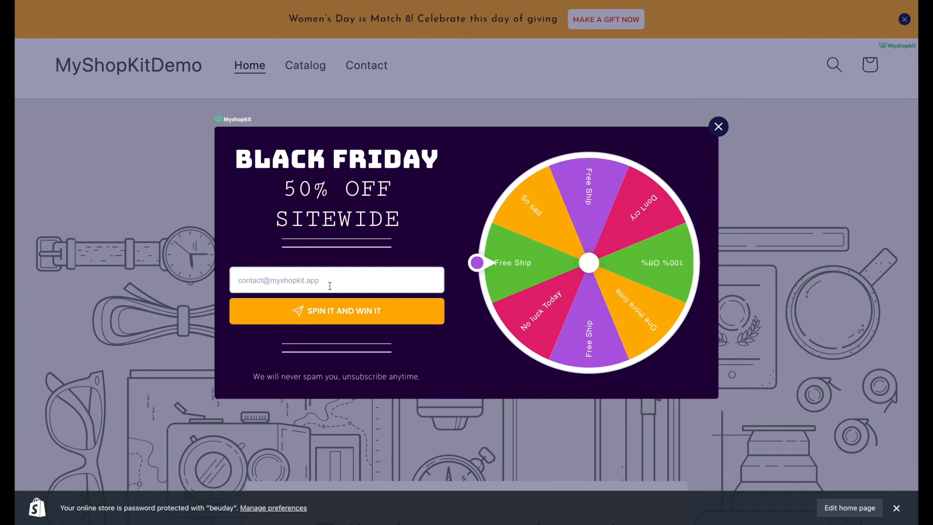
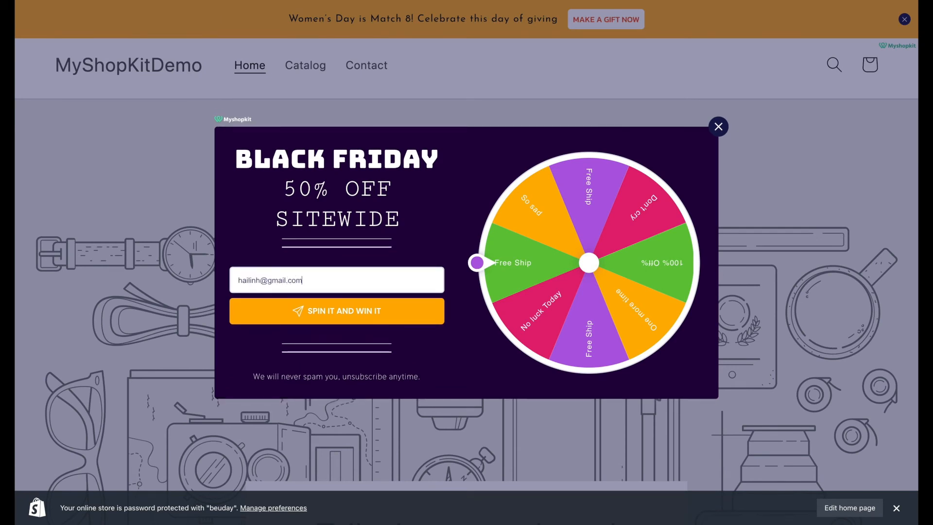
{"action": "left_click", "coordinate": [387, 320]}
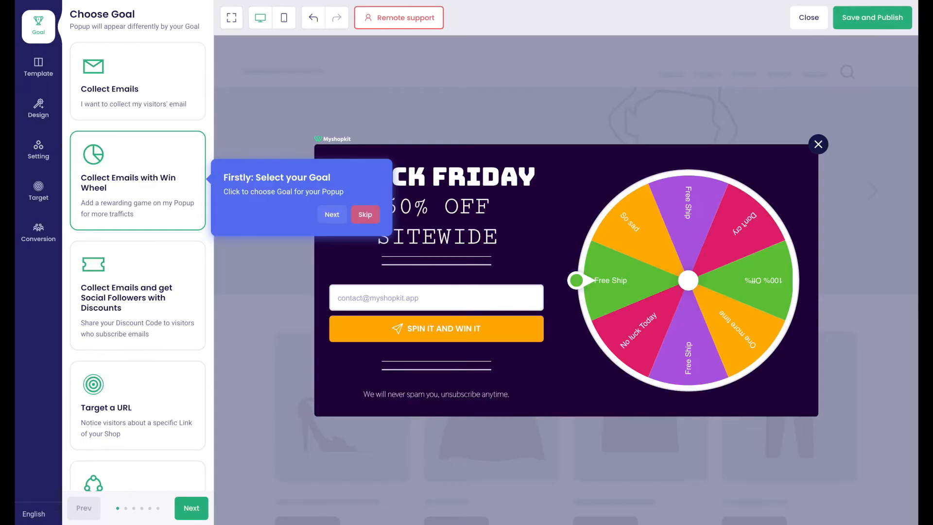
Step: Start a 'Collect Emails and get Social Followers with Discounts' popup from the Autumn Discount template and advance to Settings
{"action": "left_click", "coordinate": [164, 314]}
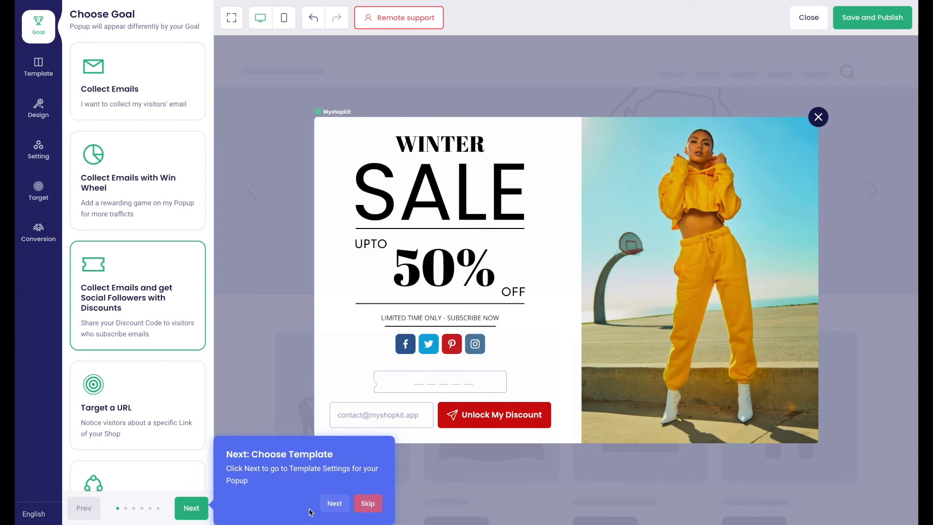
{"action": "left_click", "coordinate": [328, 507]}
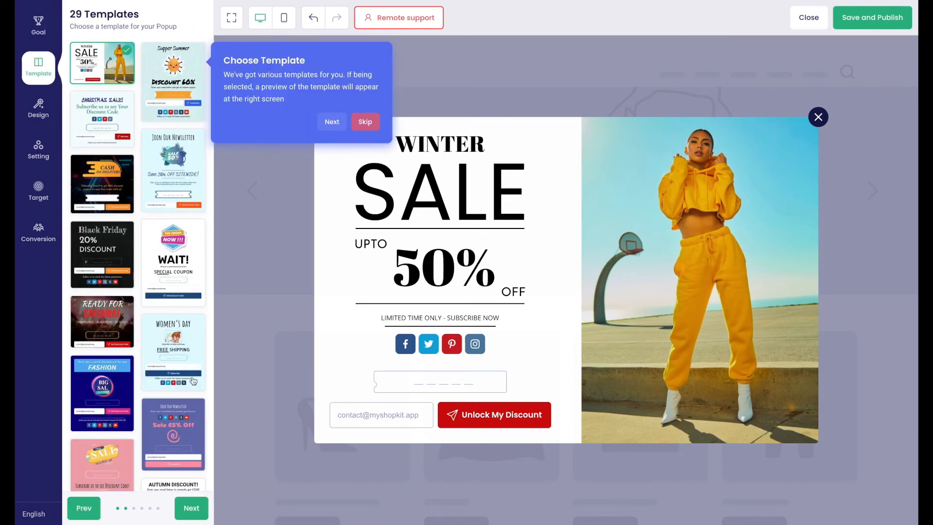
{"action": "scroll", "coordinate": [183, 368], "scroll_direction": "down", "scroll_amount": 6}
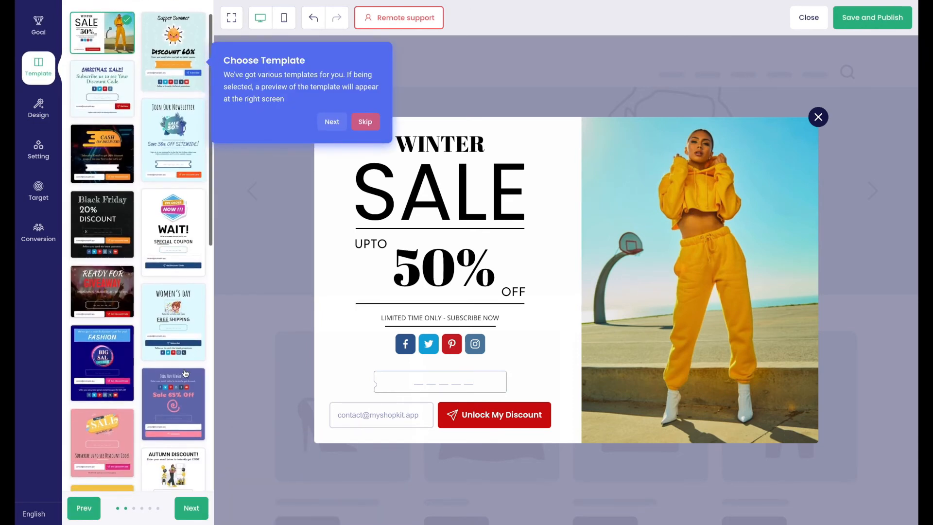
{"action": "left_click", "coordinate": [182, 224]}
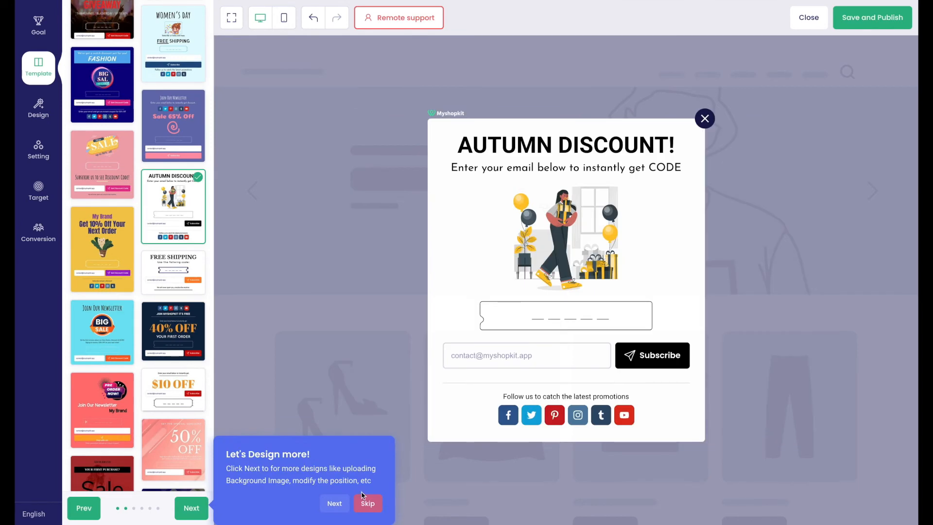
{"action": "left_click", "coordinate": [347, 505]}
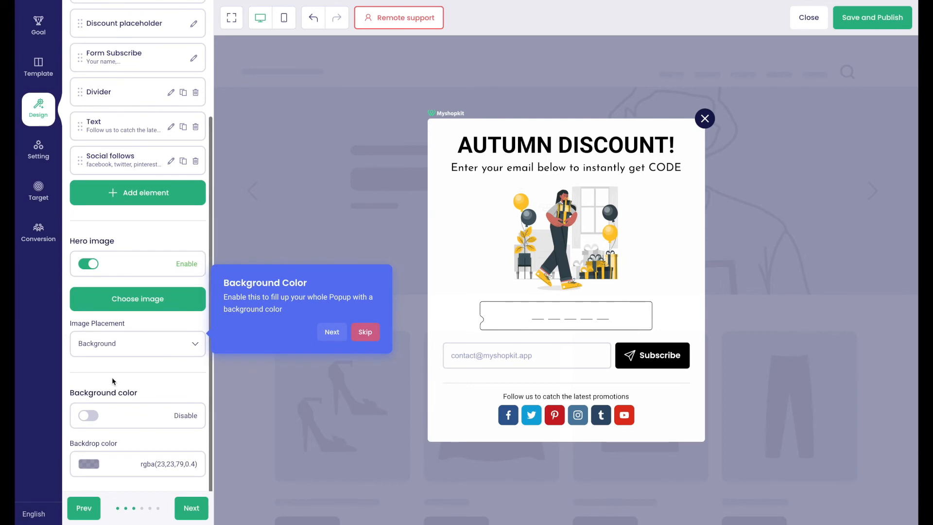
{"action": "left_click", "coordinate": [186, 506]}
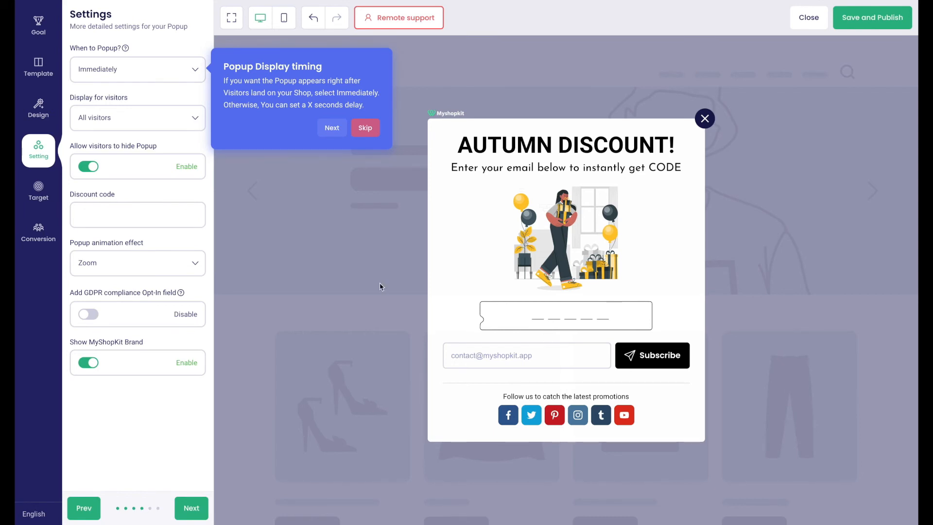
Step: Assign discount code N2ZX9RDM71Z1 to the Autumn Discount popup, then save and publish it
{"action": "left_click", "coordinate": [141, 214]}
{"action": "left_click", "coordinate": [149, 246]}
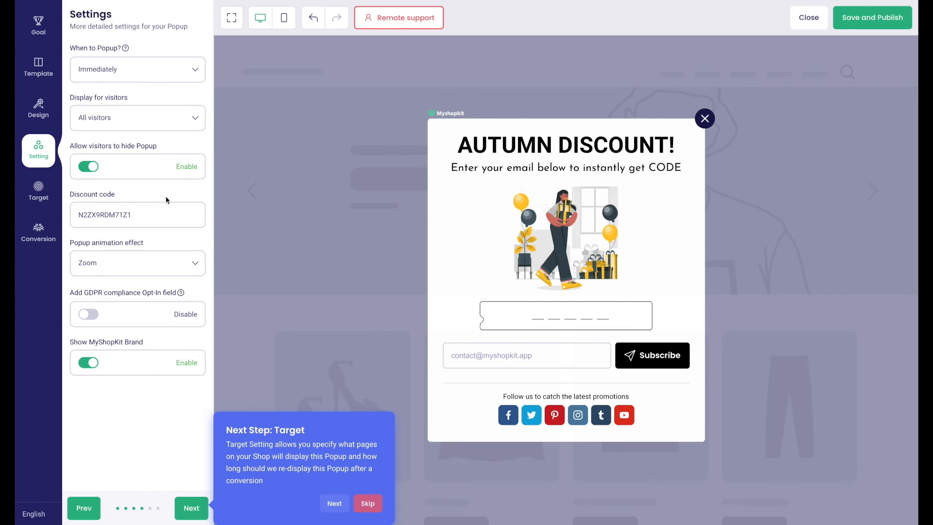
{"action": "left_click", "coordinate": [194, 509]}
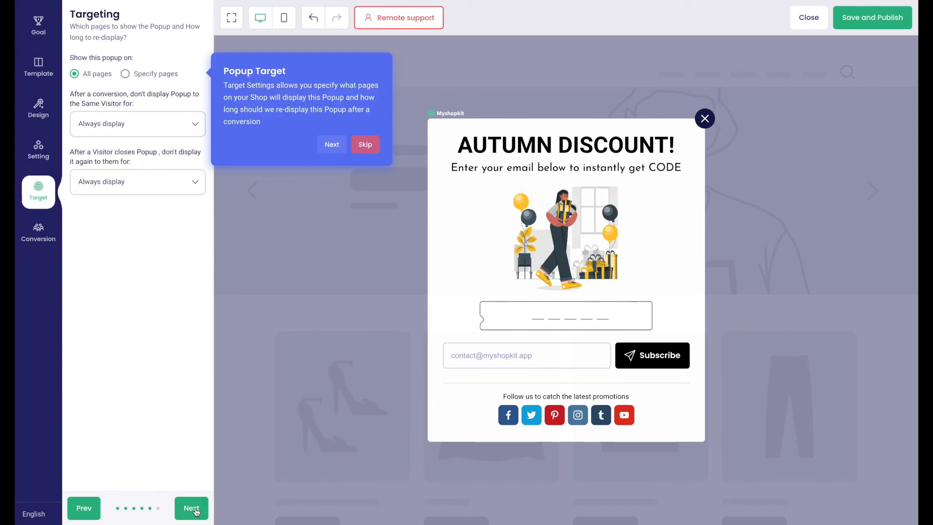
{"action": "left_click", "coordinate": [195, 510]}
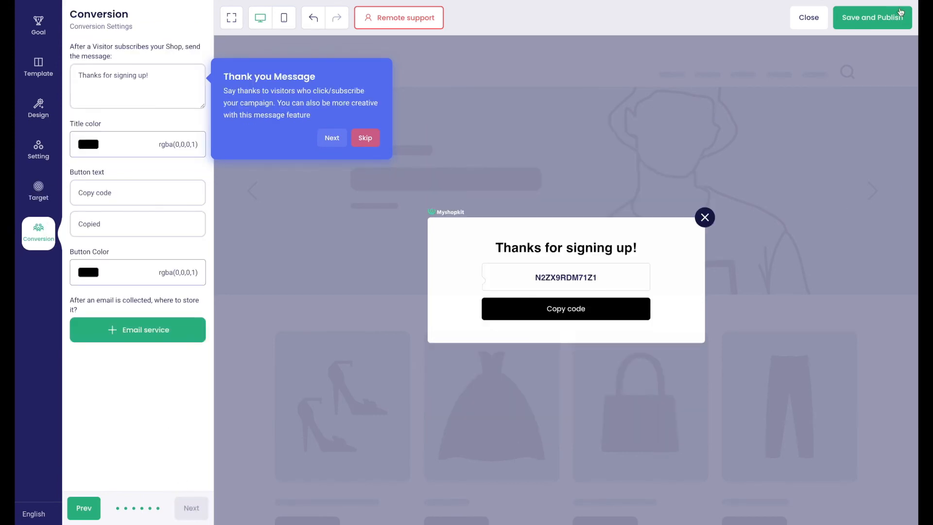
{"action": "left_click", "coordinate": [871, 16]}
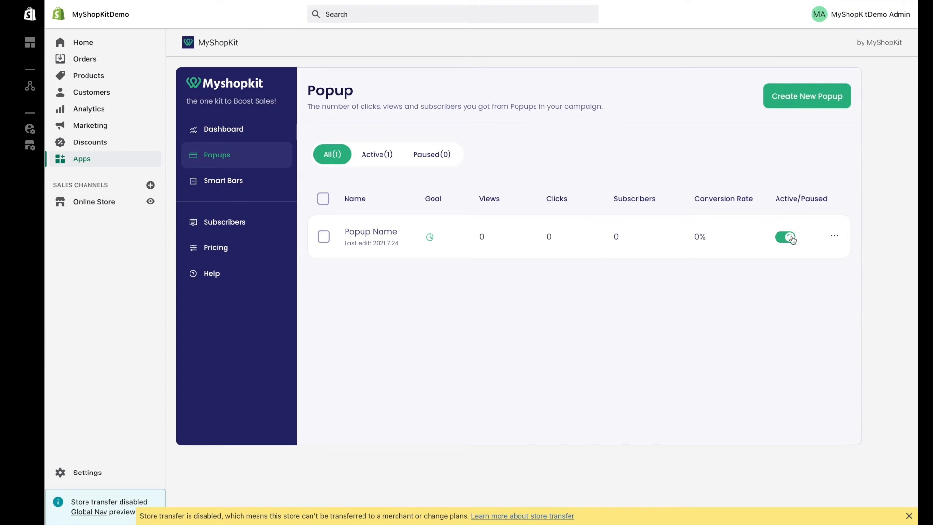
Step: Subscribe a test email on the storefront Autumn Discount popup, then open the popup row's action menu
{"action": "left_click", "coordinate": [150, 201]}
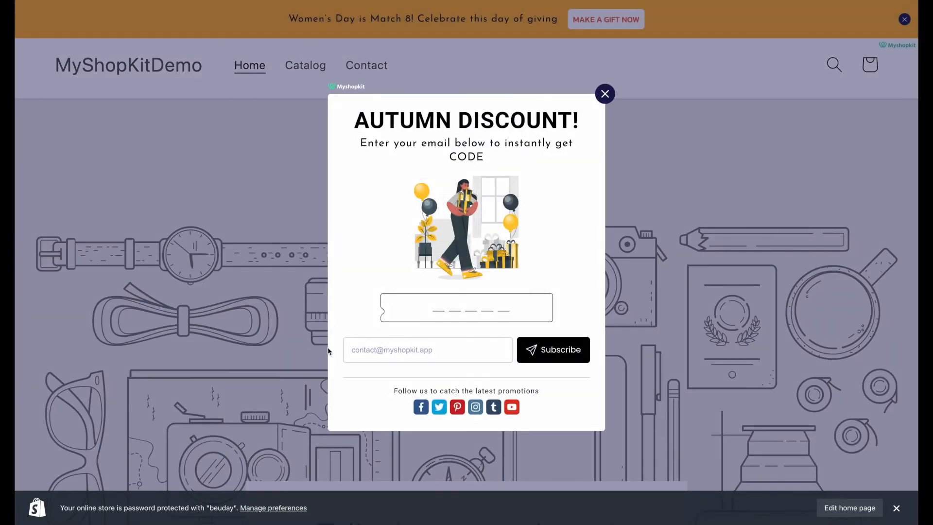
{"action": "left_click", "coordinate": [358, 350]}
{"action": "left_click", "coordinate": [543, 349]}
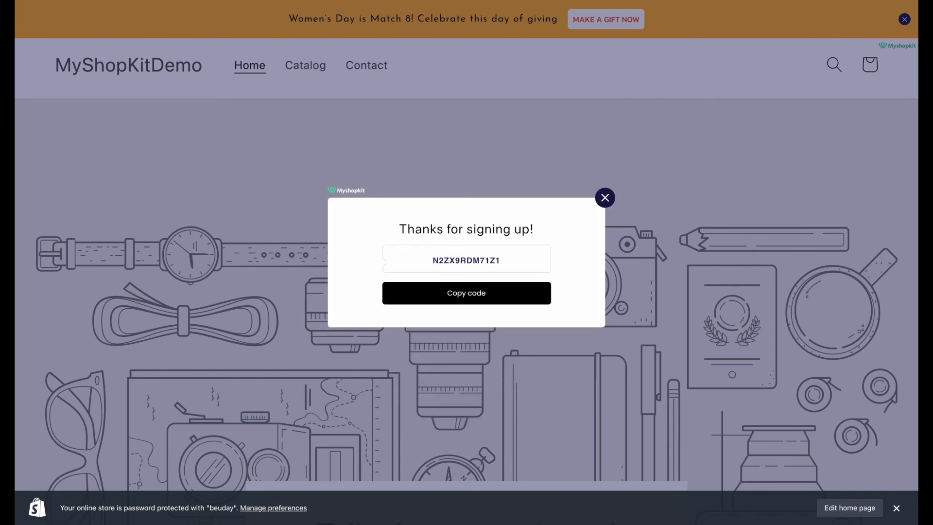
{"action": "key", "text": "ctrl+shift+Tab"}
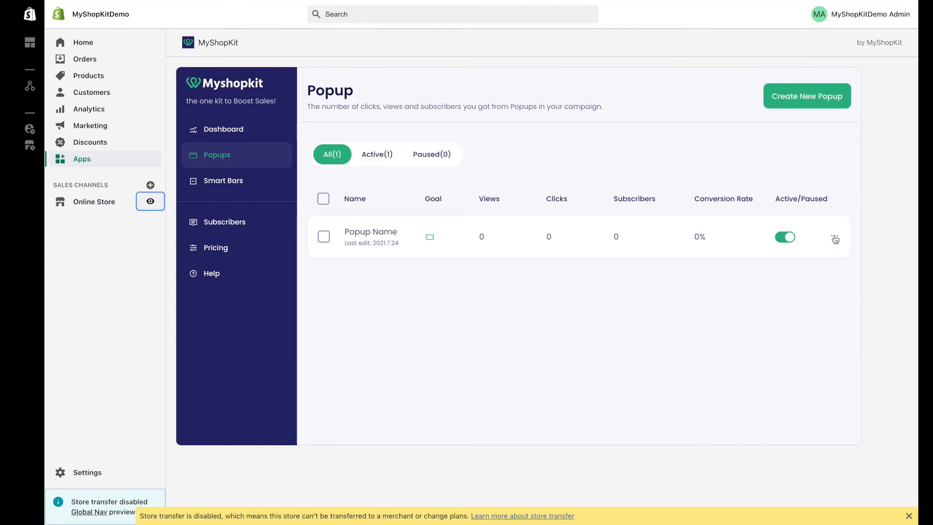
{"action": "left_click", "coordinate": [834, 236]}
Step: Edit the popup, change its goal to Target a URL and apply the Valentine 'Offer For FA' template
{"action": "left_click", "coordinate": [820, 258]}
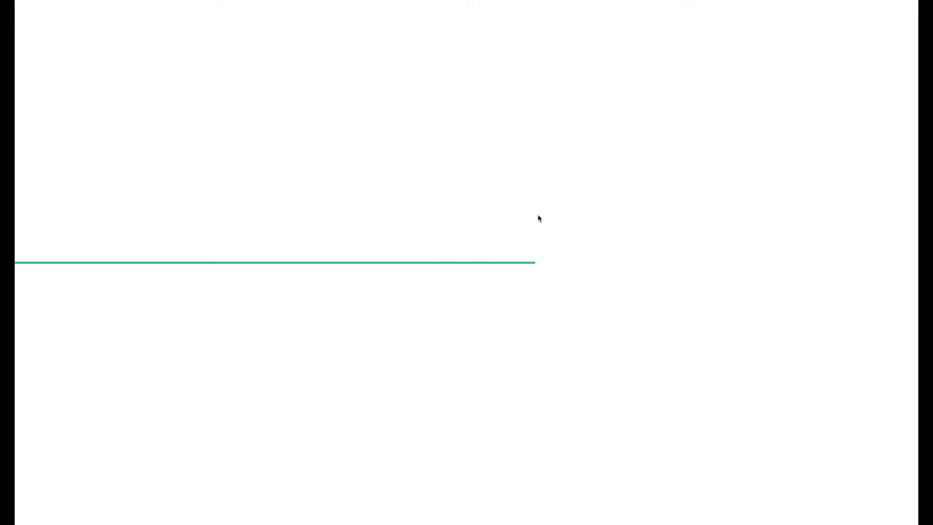
{"action": "scroll", "coordinate": [167, 298], "scroll_direction": "down", "scroll_amount": 3}
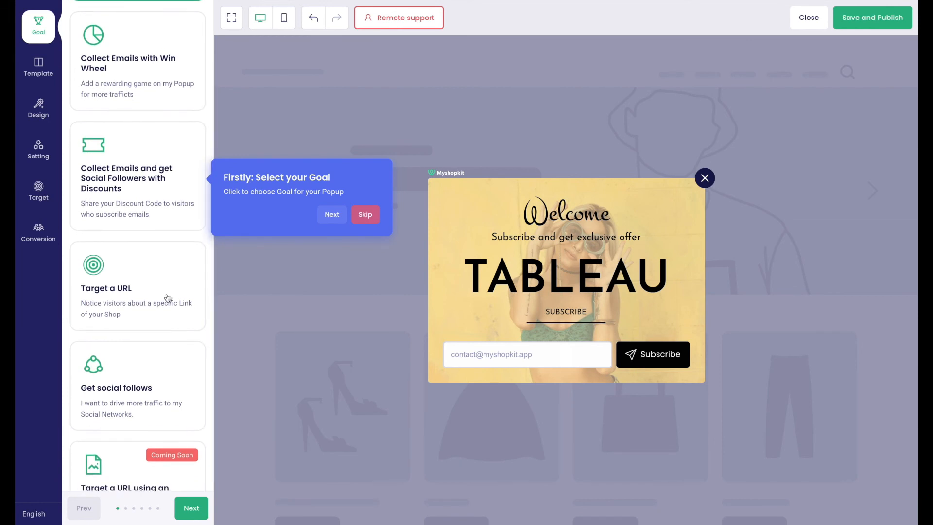
{"action": "left_click", "coordinate": [175, 293]}
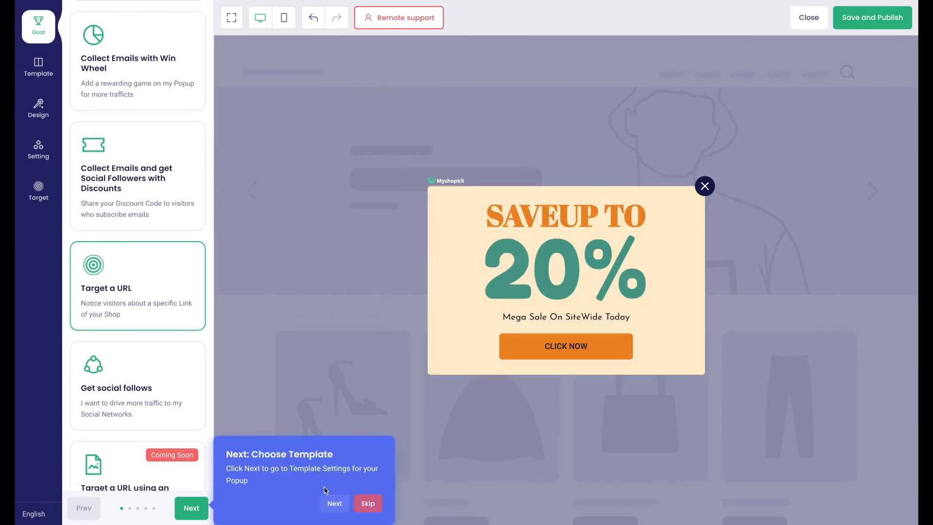
{"action": "left_click", "coordinate": [334, 506]}
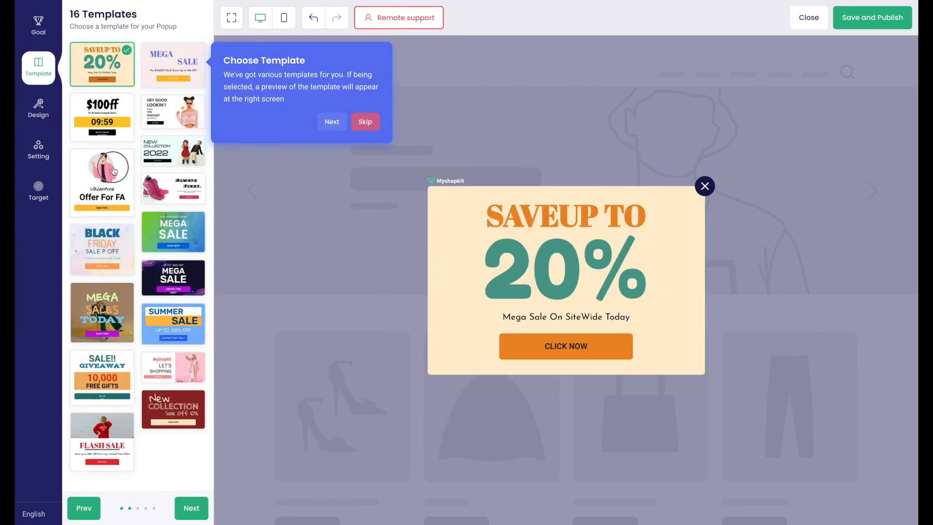
{"action": "left_click", "coordinate": [114, 171]}
{"action": "left_click", "coordinate": [334, 503]}
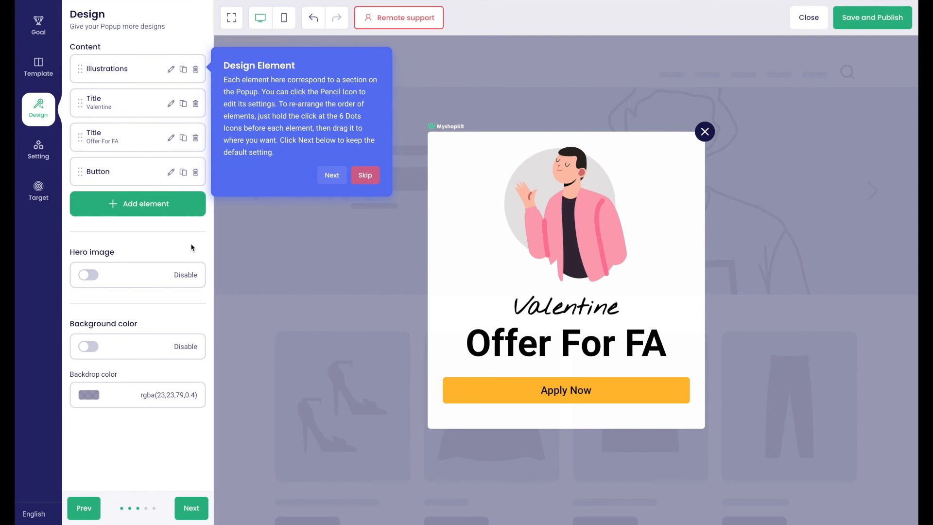
Step: Relabel the 'Apply Now' button as 'Shop Now' and paste the Black Beanbag product URL as its link
{"action": "left_click", "coordinate": [171, 172]}
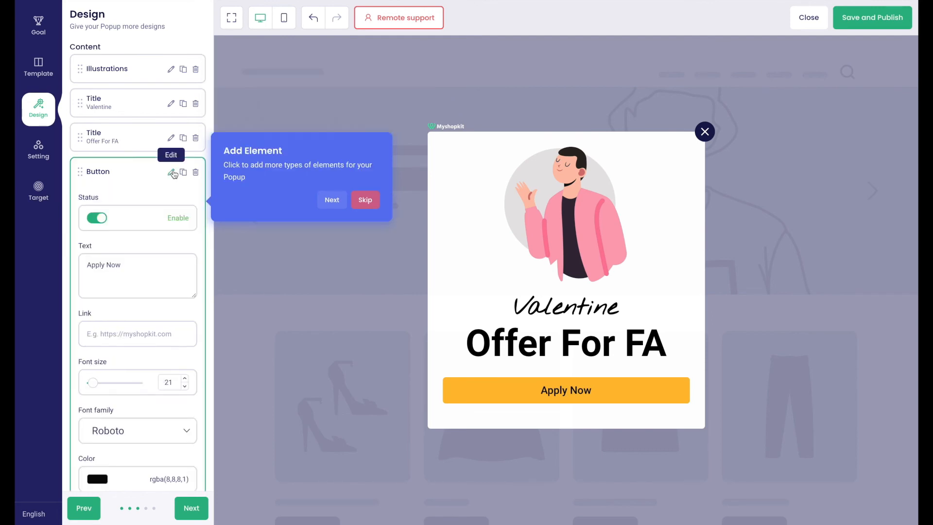
{"action": "left_click_drag", "start_coordinate": [134, 264], "coordinate": [86, 260]}
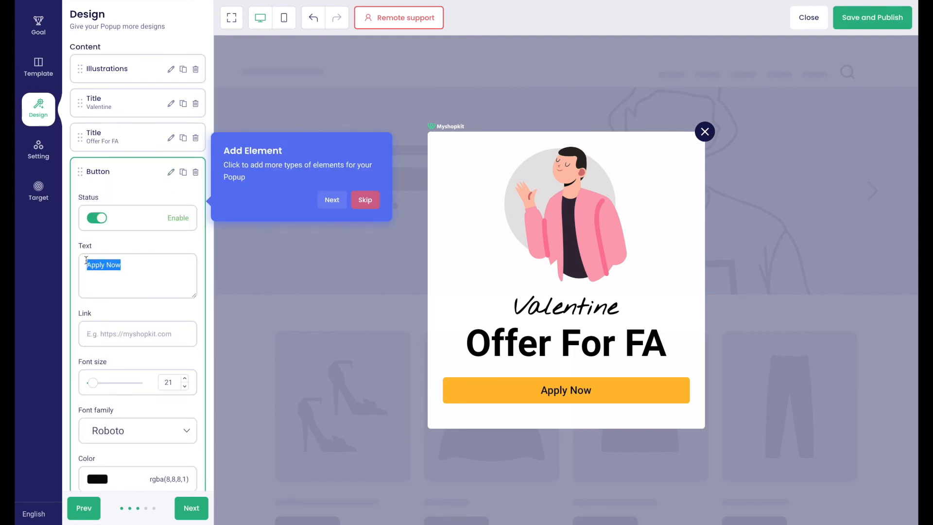
{"action": "type", "text": "Shop"}
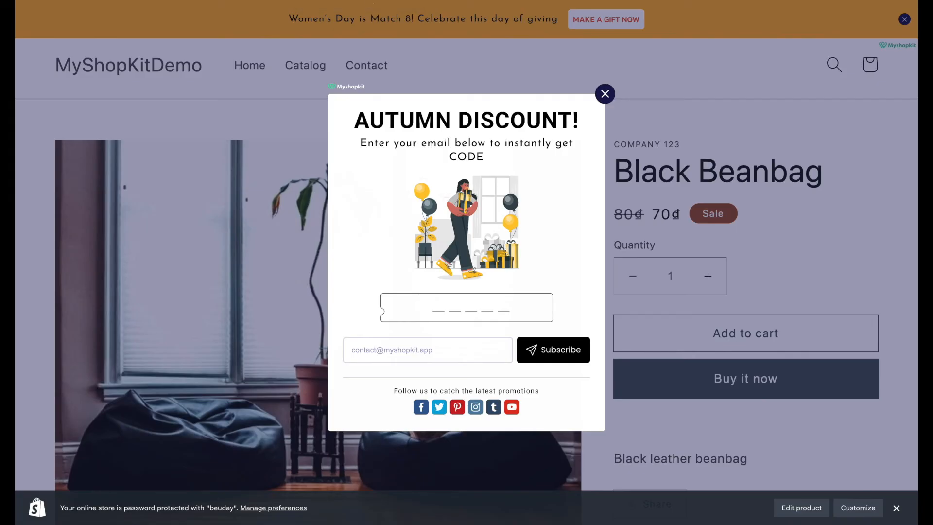
{"action": "scroll", "coordinate": [574, 103], "scroll_direction": "down", "scroll_amount": 3}
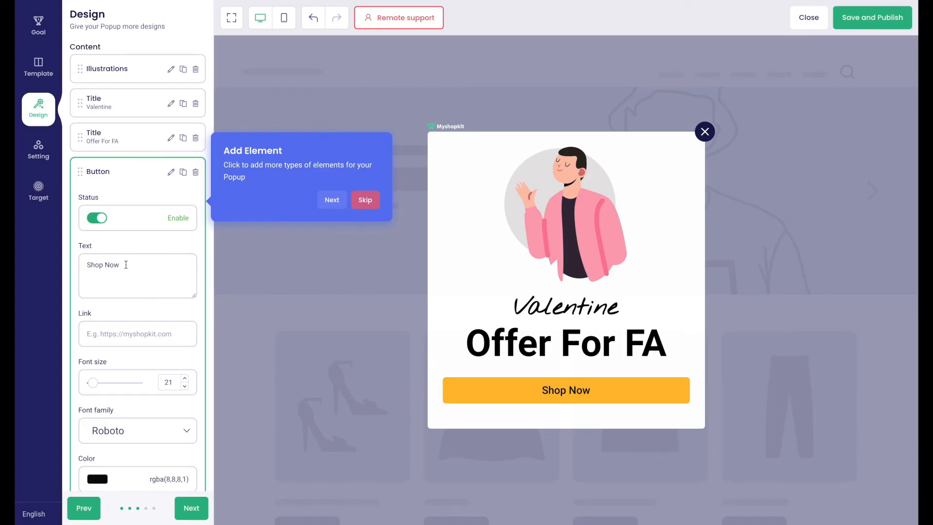
{"action": "key", "text": "ctrl+v"}
{"action": "scroll", "coordinate": [136, 352], "scroll_direction": "down", "scroll_amount": 1}
{"action": "scroll", "coordinate": [136, 352], "scroll_direction": "down", "scroll_amount": 4}
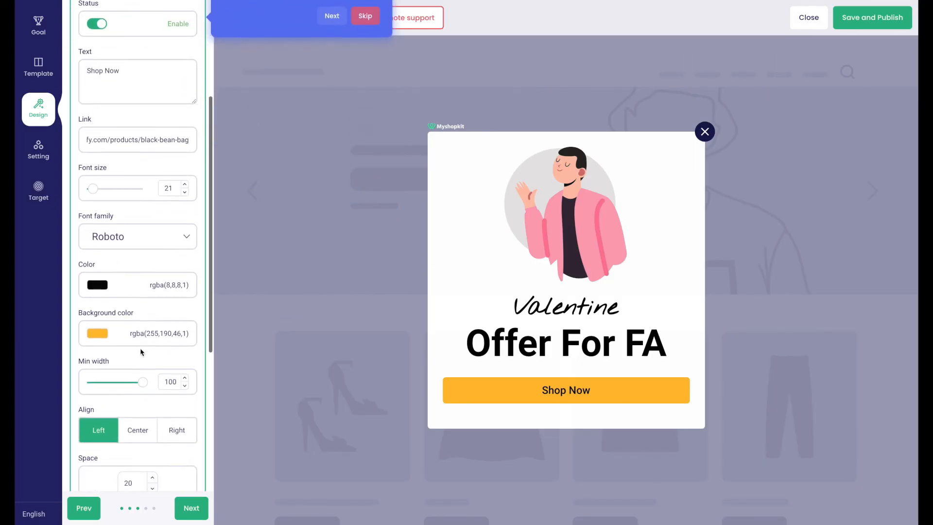
{"action": "left_click", "coordinate": [196, 508]}
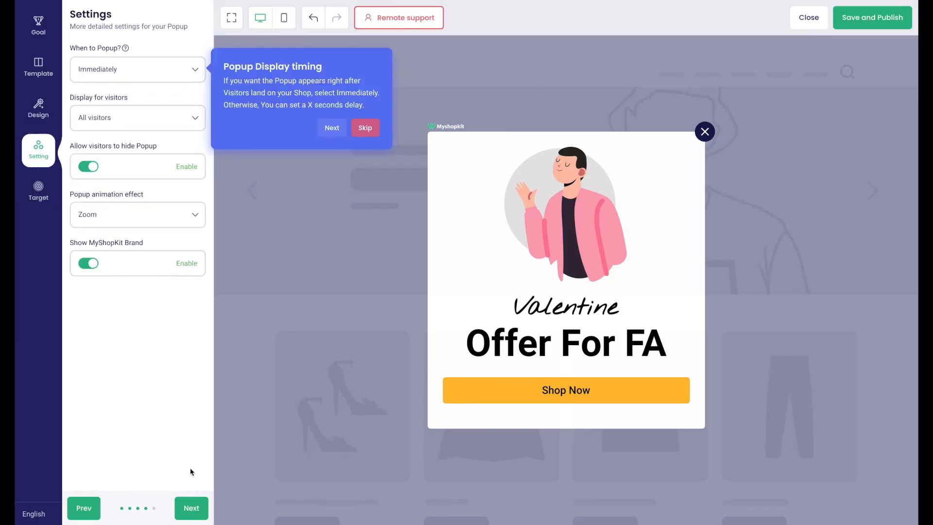
Step: Choose Specify pages with Home Page as the only target, then save and publish the Offer For FA popup
{"action": "left_click", "coordinate": [198, 505]}
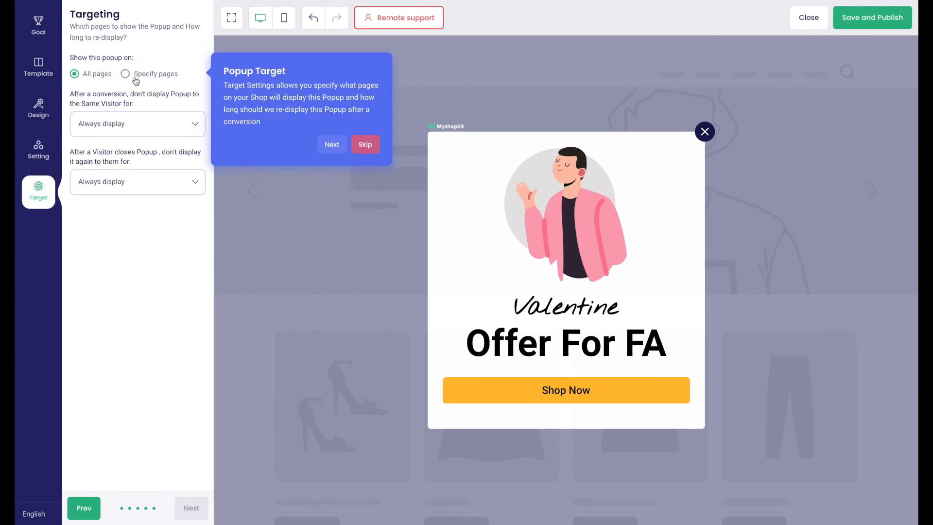
{"action": "left_click", "coordinate": [136, 81]}
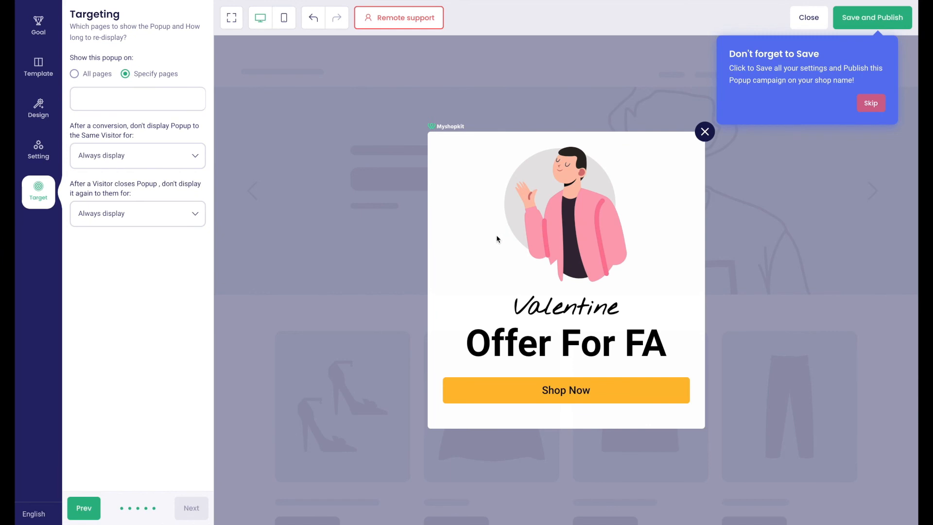
{"action": "left_click", "coordinate": [134, 103]}
{"action": "left_click", "coordinate": [128, 126]}
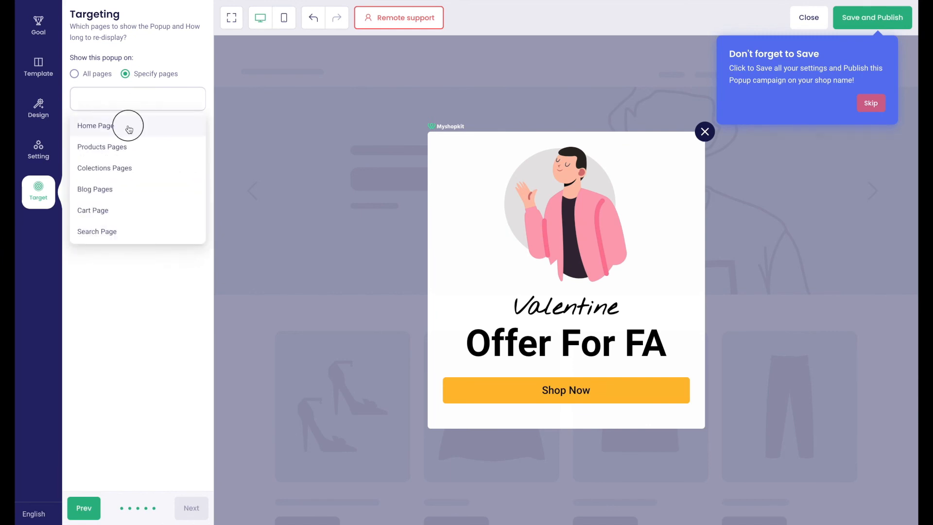
{"action": "left_click", "coordinate": [877, 20]}
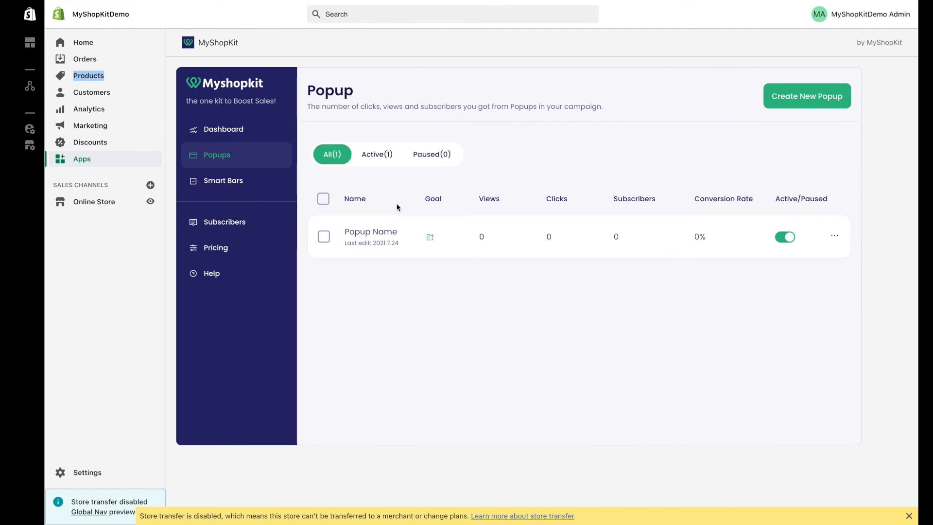
Step: Preview the popup on the storefront and confirm Shop Now leads to the Black Beanbag product page
{"action": "left_click", "coordinate": [150, 202]}
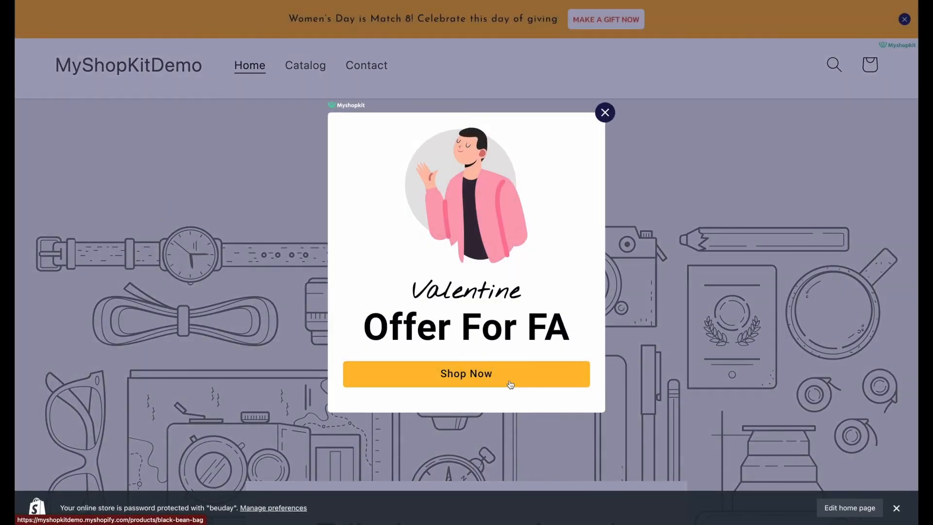
{"action": "left_click", "coordinate": [510, 384]}
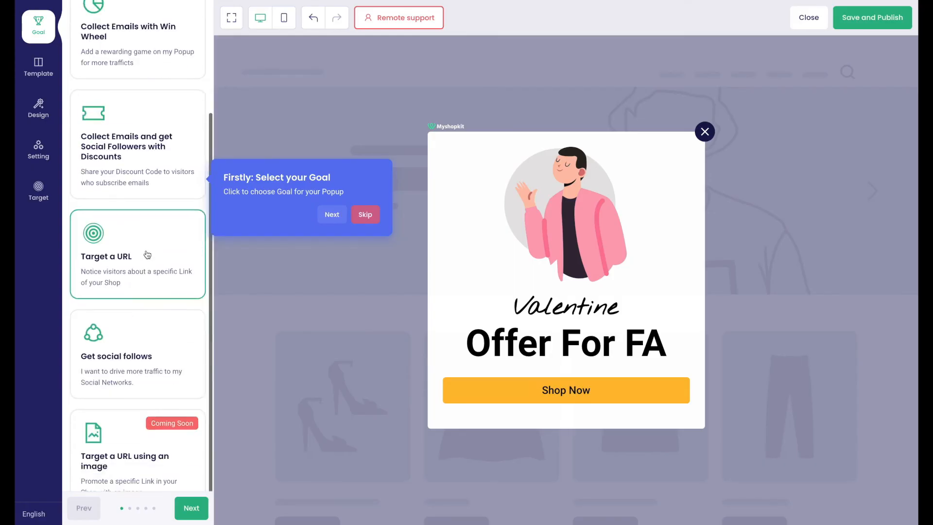
{"action": "scroll", "coordinate": [146, 252], "scroll_direction": "down", "scroll_amount": 1}
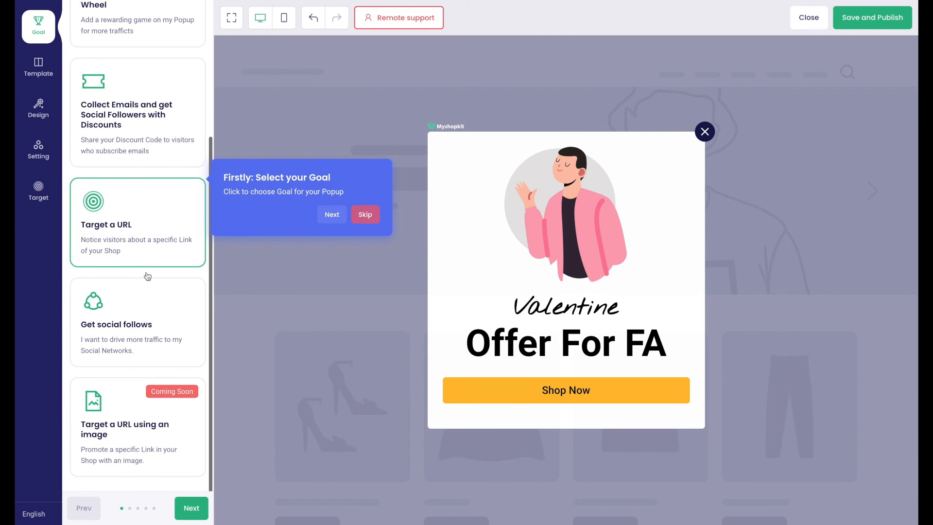
Step: Make it a Get social follows popup using the 'Welcome to MSK!' template, step through the remaining tabs, then publish
{"action": "left_click", "coordinate": [152, 307]}
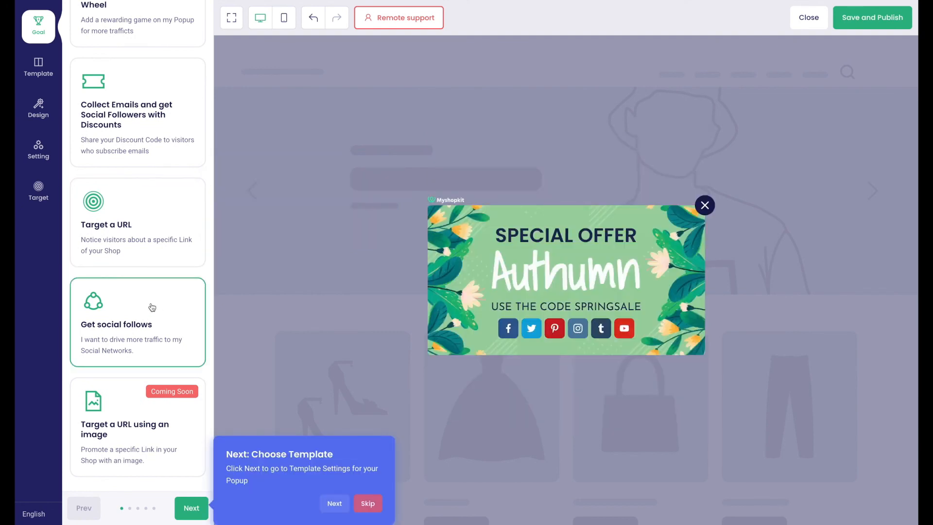
{"action": "left_click", "coordinate": [34, 73]}
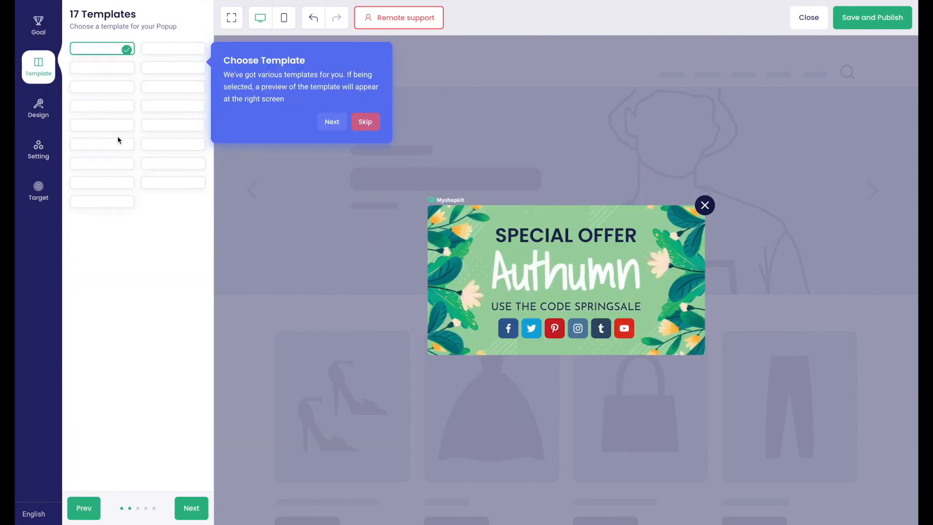
{"action": "left_click", "coordinate": [120, 192]}
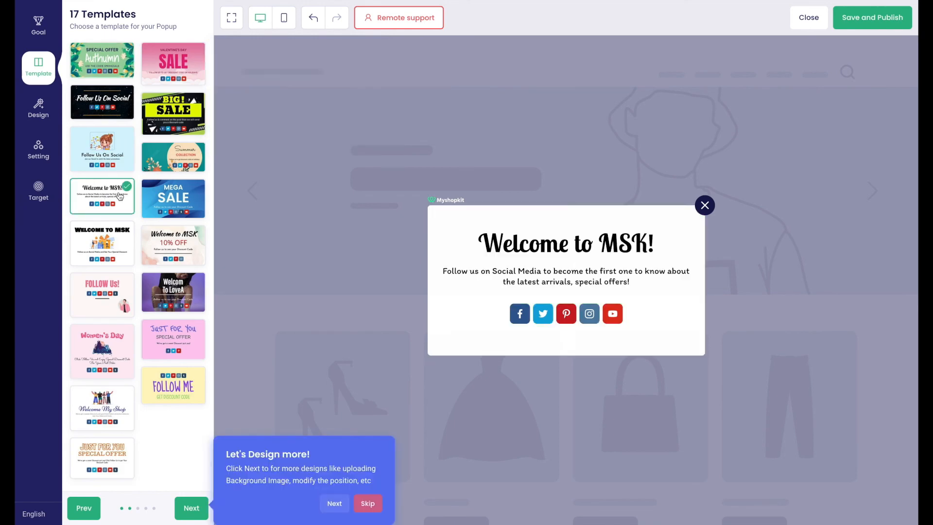
{"action": "left_click", "coordinate": [40, 114]}
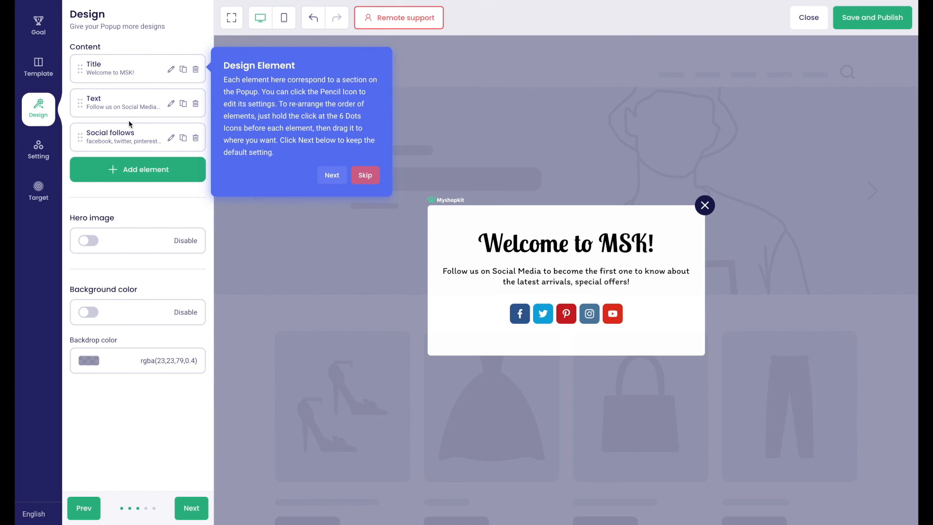
{"action": "left_click", "coordinate": [40, 150]}
{"action": "left_click", "coordinate": [40, 189]}
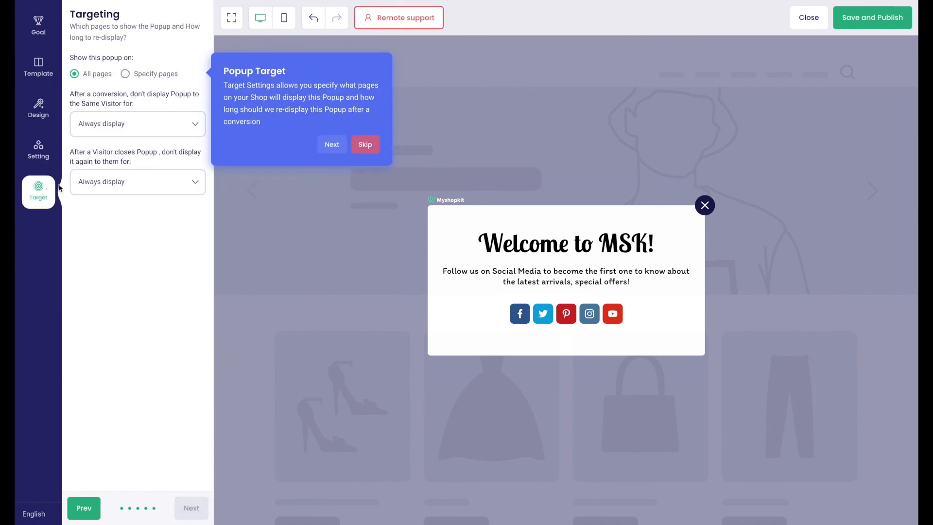
{"action": "left_click", "coordinate": [873, 25]}
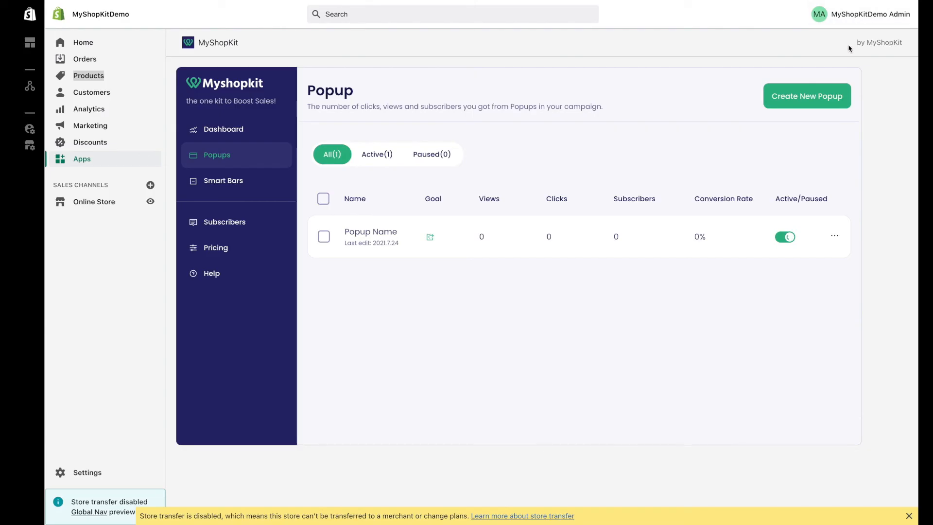
Step: Preview the storefront, switch the popup to the Valentine's Day SALE template, and request remote support
{"action": "left_click", "coordinate": [150, 202]}
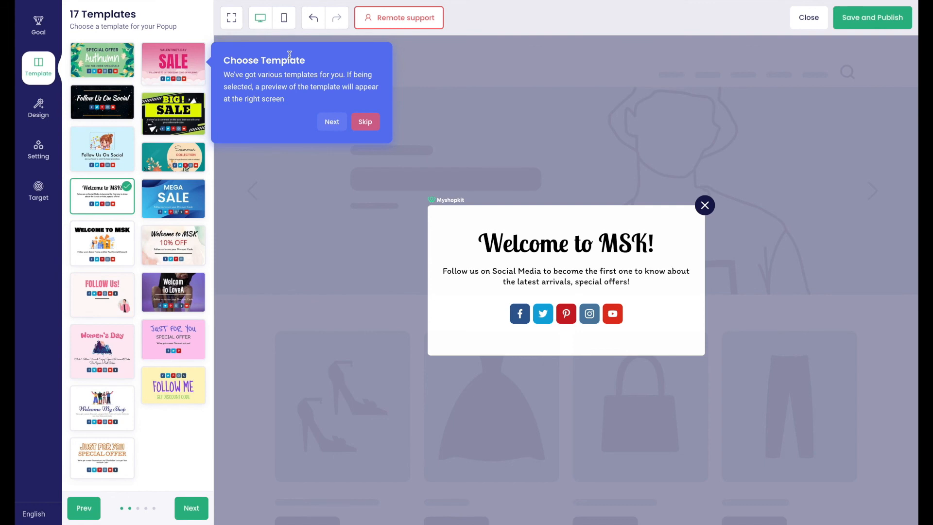
{"action": "left_click", "coordinate": [193, 74]}
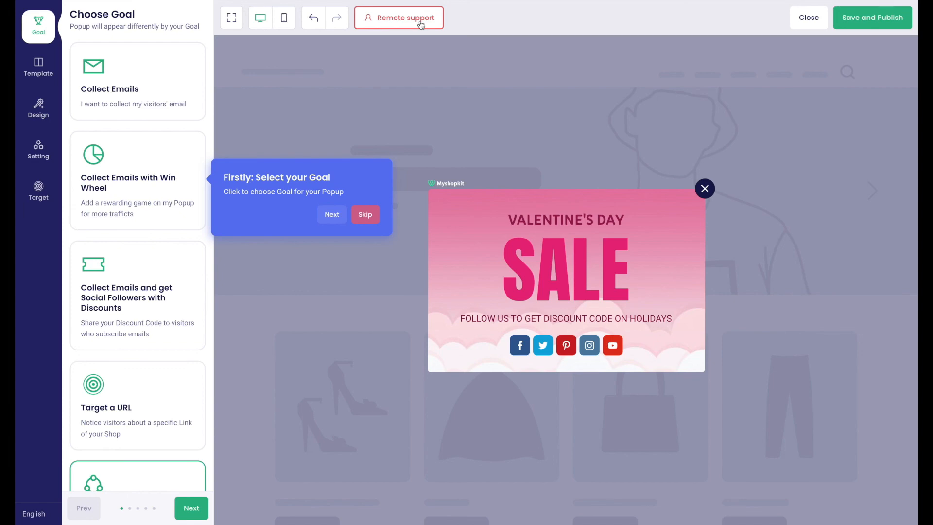
{"action": "left_click", "coordinate": [421, 25]}
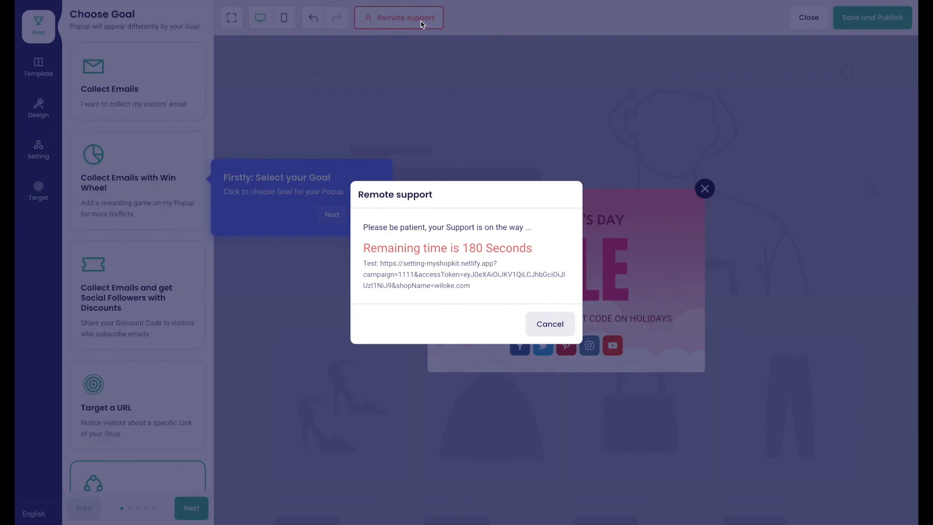